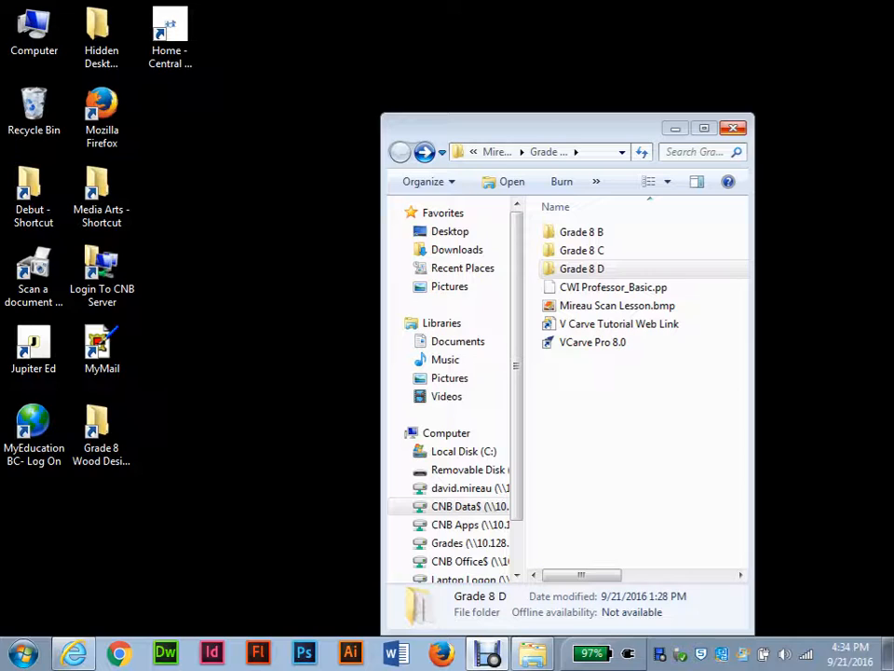
Reopen the Grade 8 Wood Design folder from the desktop shortcut and copy the scan lesson BMP file to the desktop.
click(733, 128)
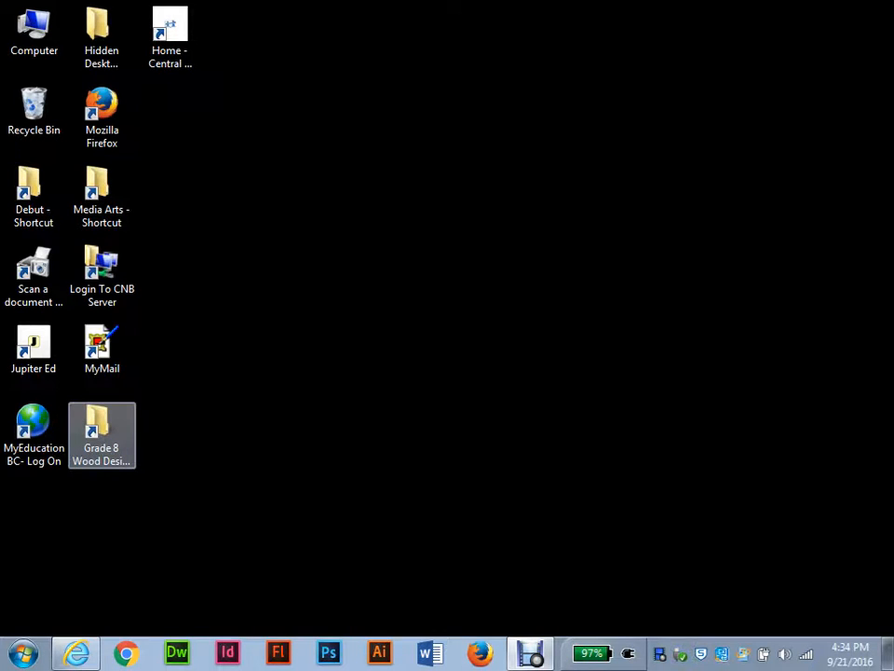
double_click(101, 430)
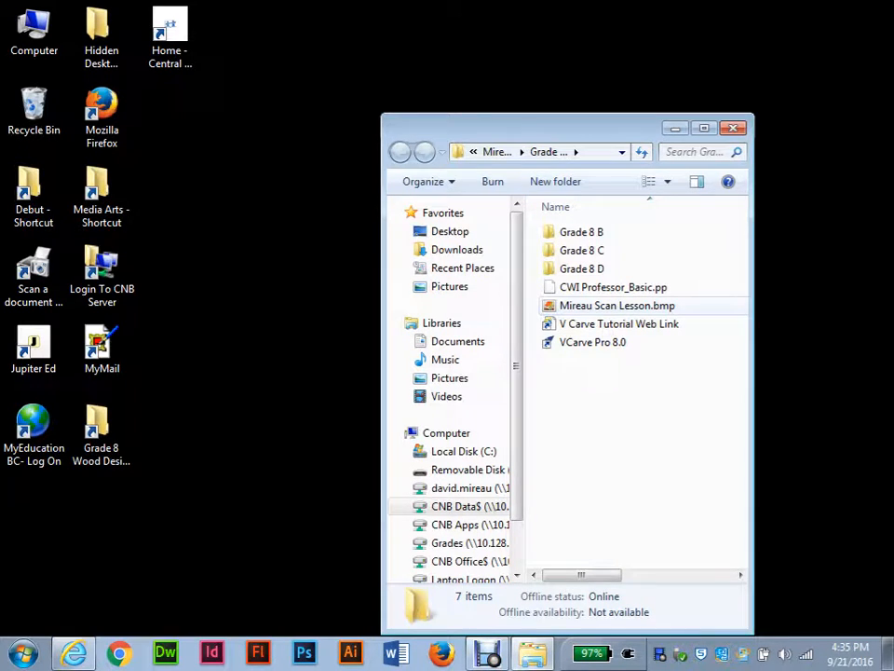
click(616, 306)
click(102, 441)
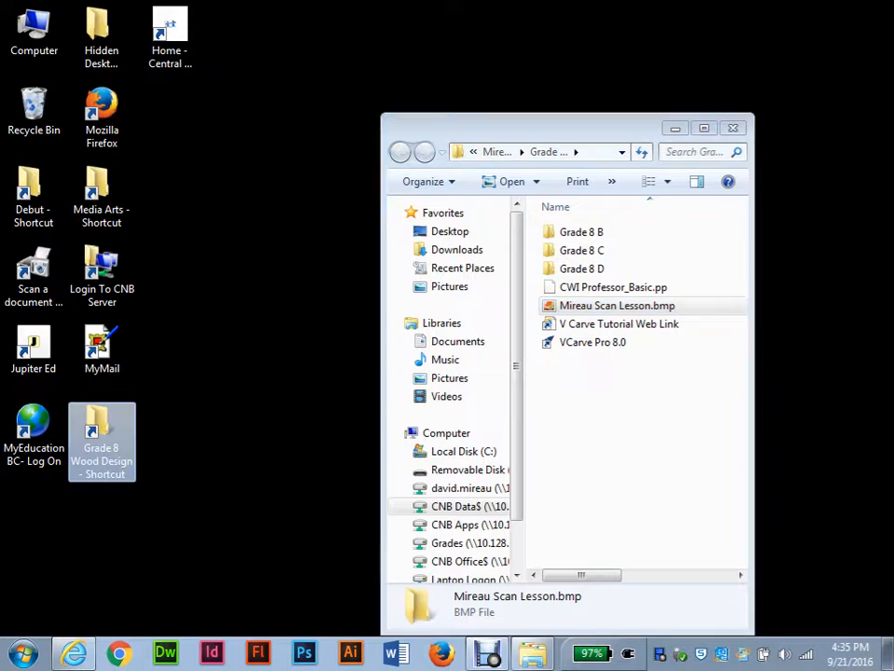
key(ctrl+v)
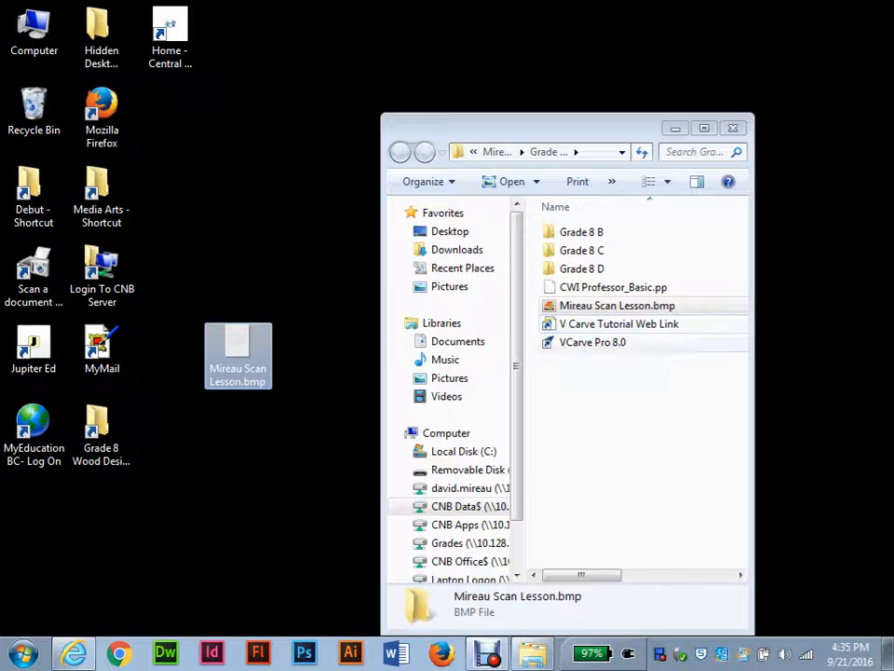
Launch VCarve Pro 8.0 from the Grade 8 Wood Design folder and create a new file.
double_click(592, 342)
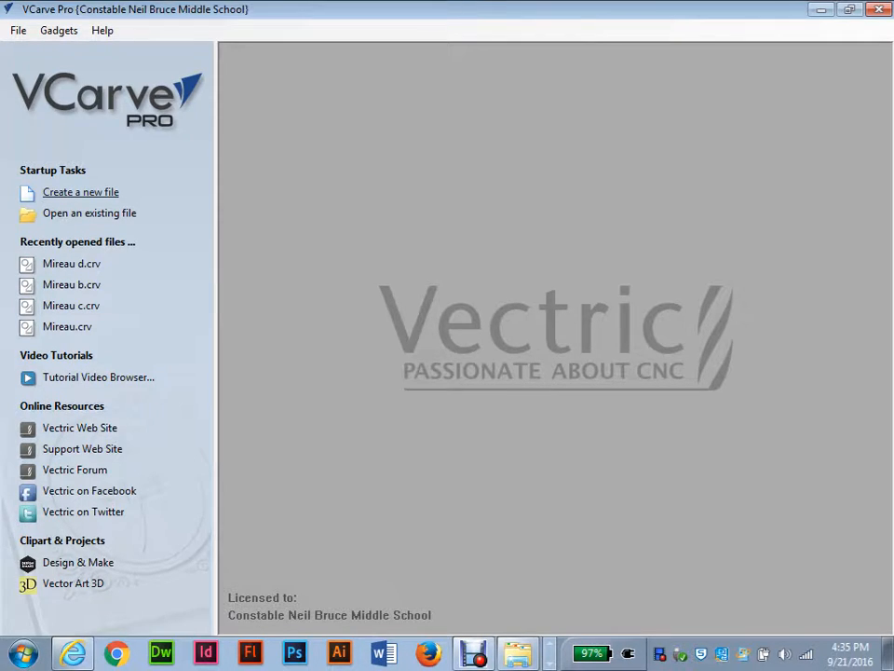
click(80, 192)
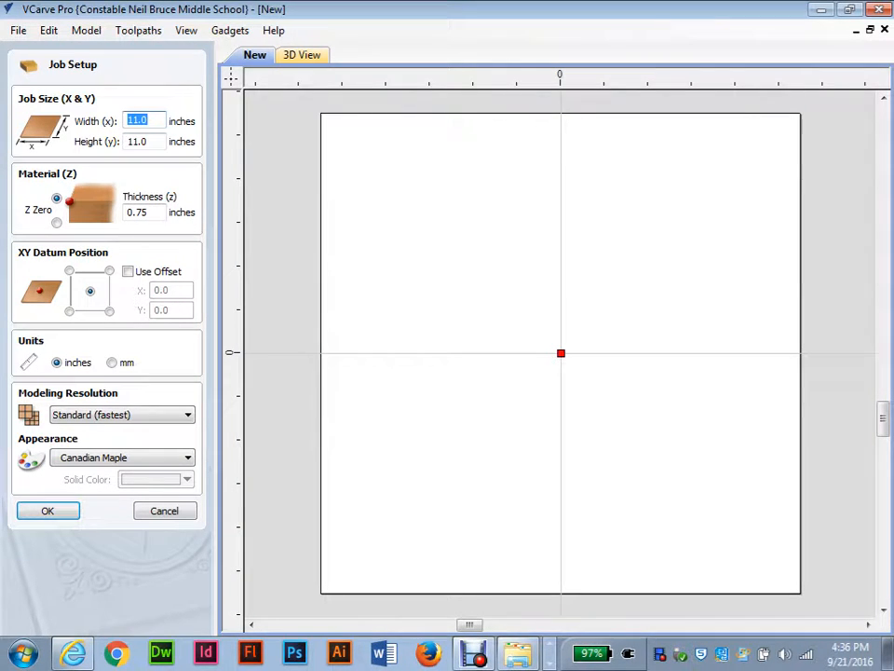
Set the job width and height to 10.0 inches and the material thickness to 0.5 inches.
click(132, 120)
key(BackSpace)
text(0)
click(134, 141)
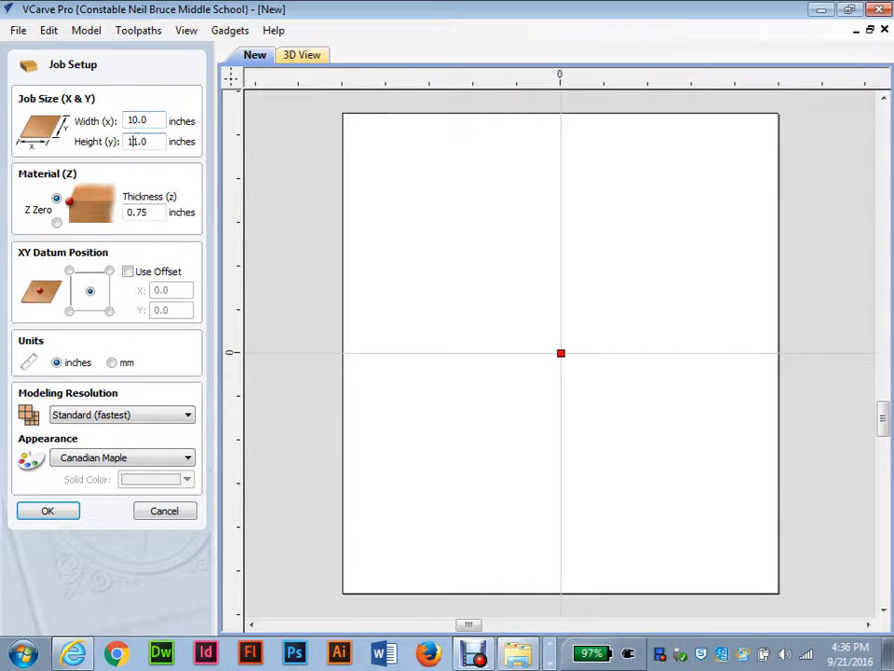
key(BackSpace)
text(0)
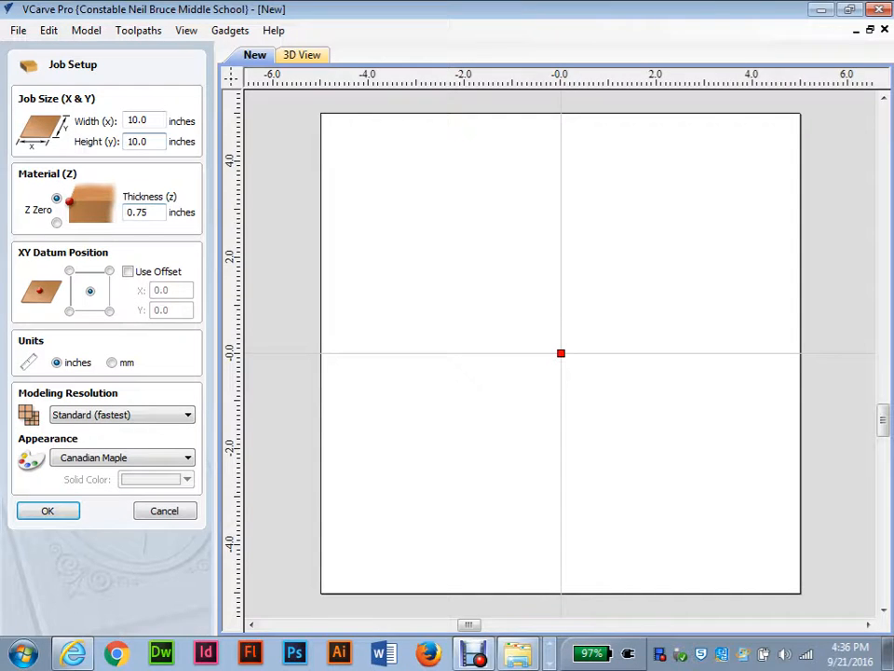
click(141, 212)
key(BackSpace)
Set the job width and height to 11 inches and the material thickness to 0.75 inches.
double_click(137, 121)
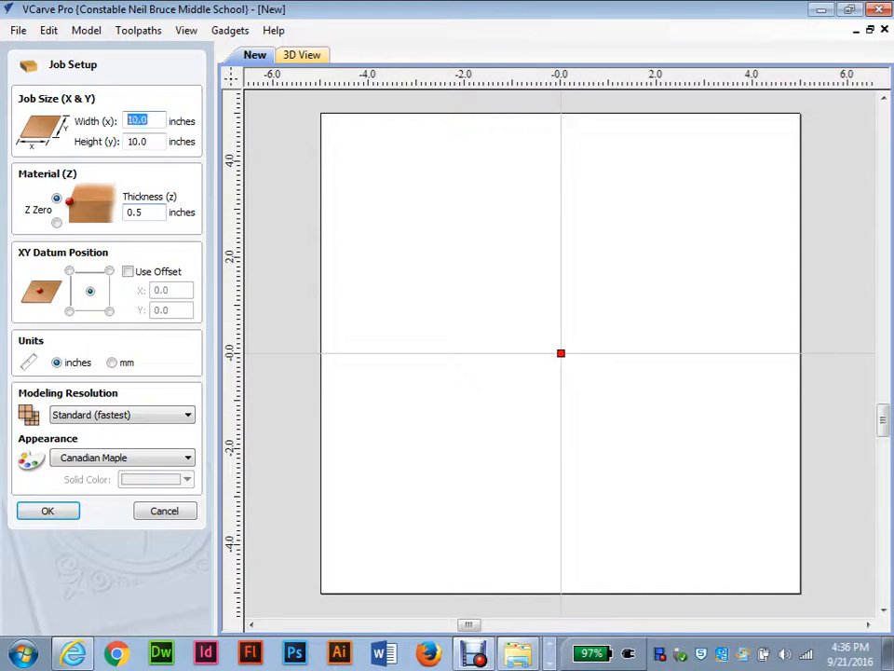
text(11)
key(Tab)
text(11)
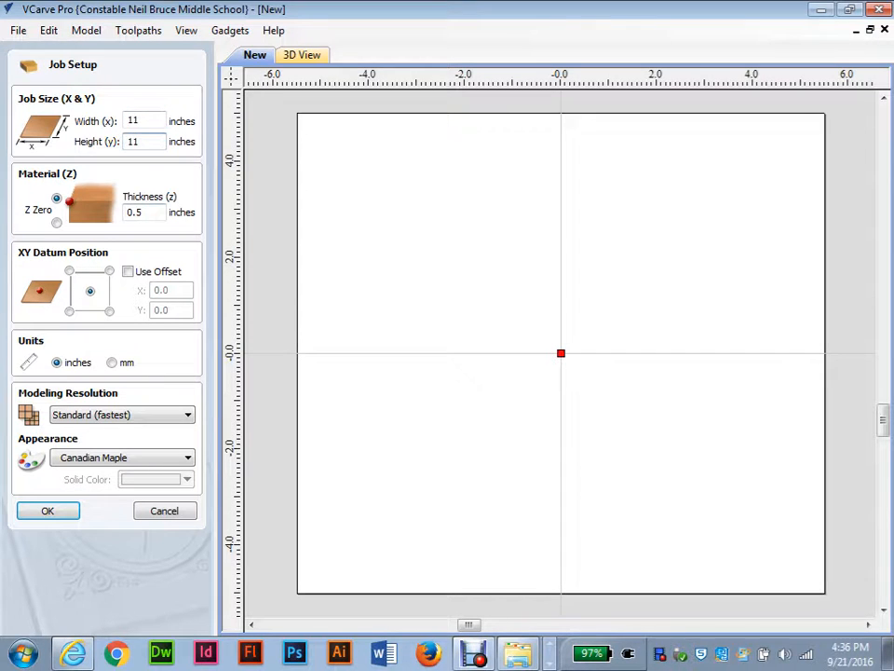
key(Tab)
key(BackSpace)
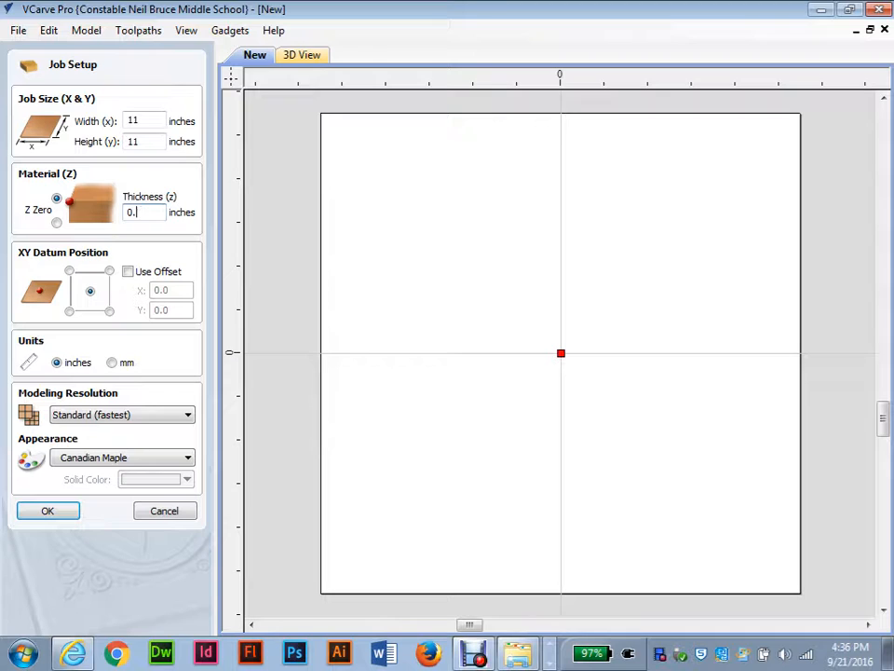
text(75)
Try the XY datum position at each corner of the material.
click(69, 311)
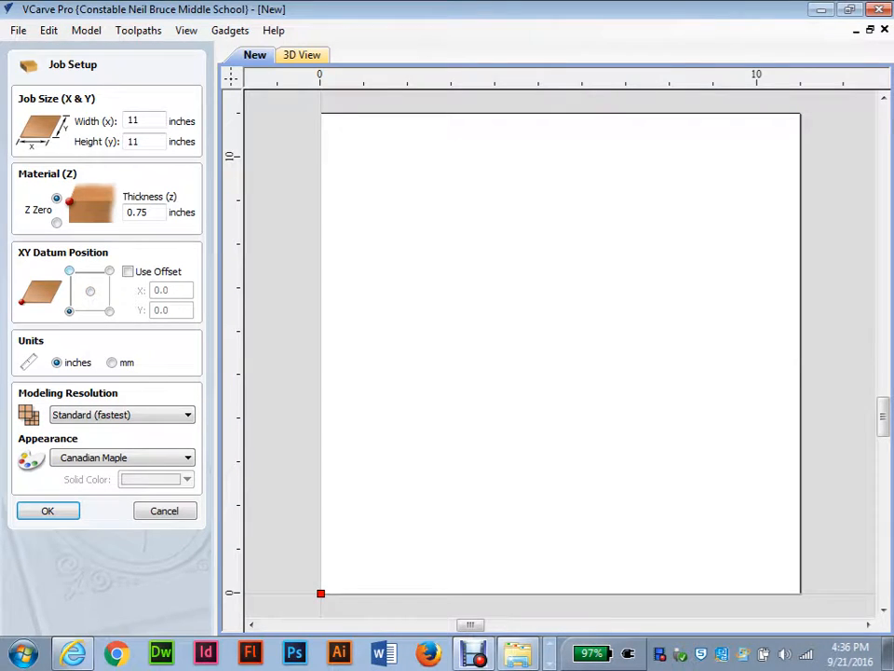
click(69, 271)
click(109, 271)
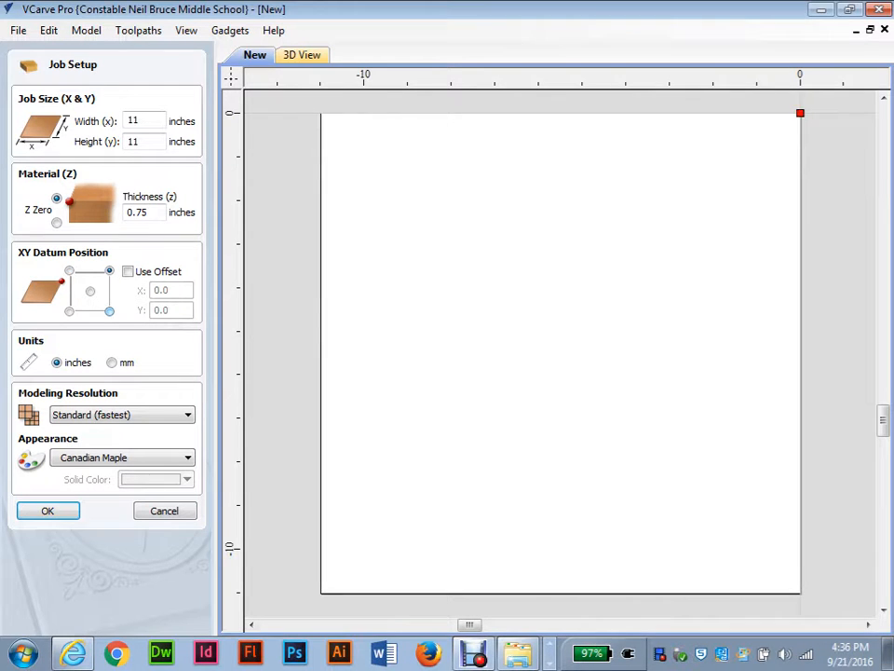
click(109, 311)
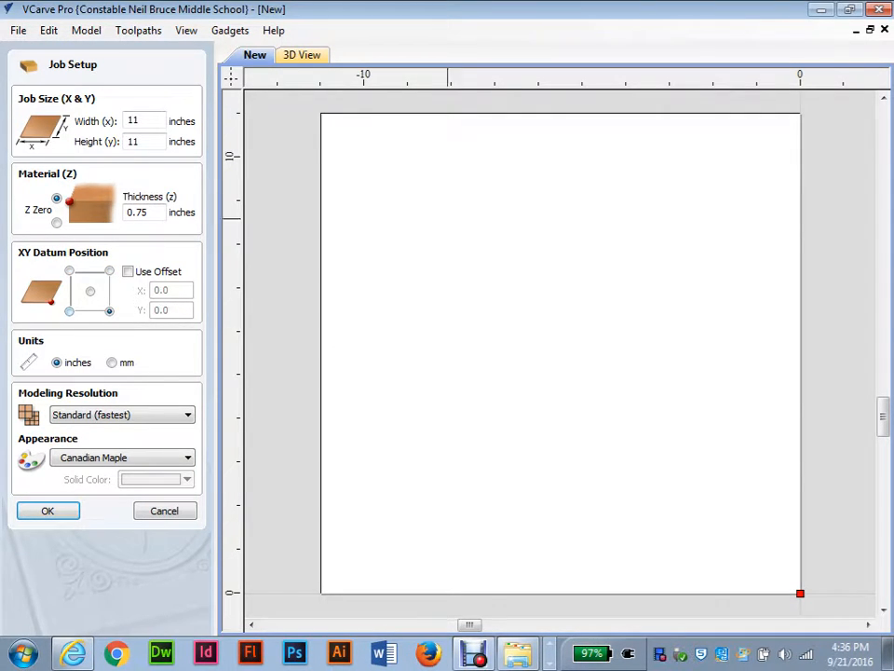
click(69, 271)
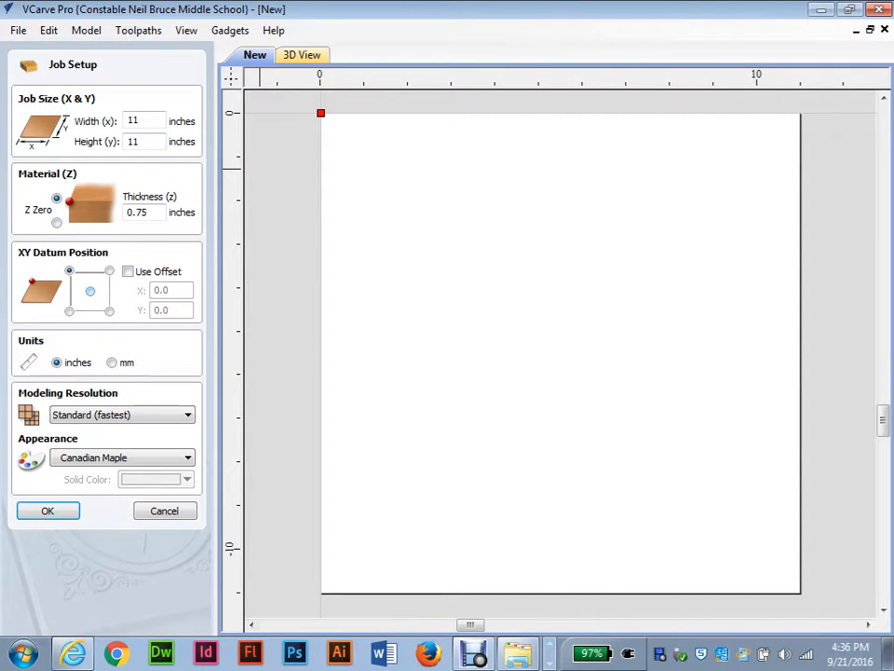
Place the XY datum at the centre of the material, use inches as the units and accept the job setup.
click(90, 290)
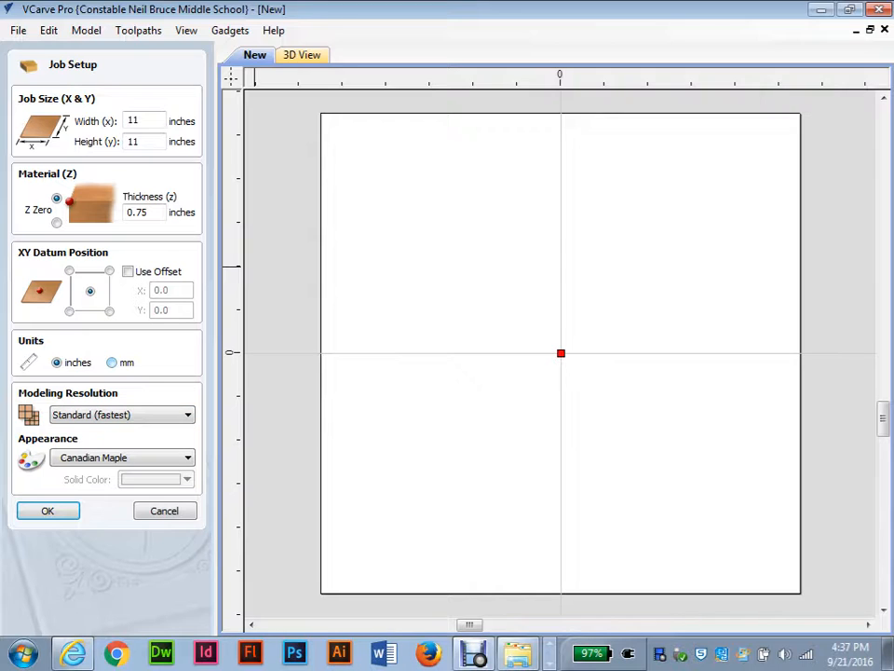
click(112, 362)
click(57, 362)
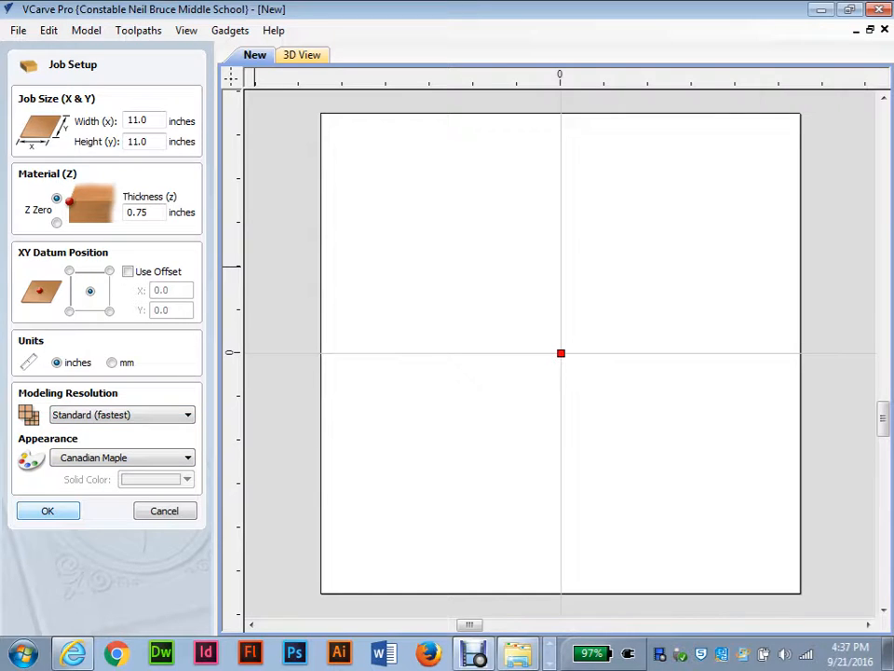
click(47, 510)
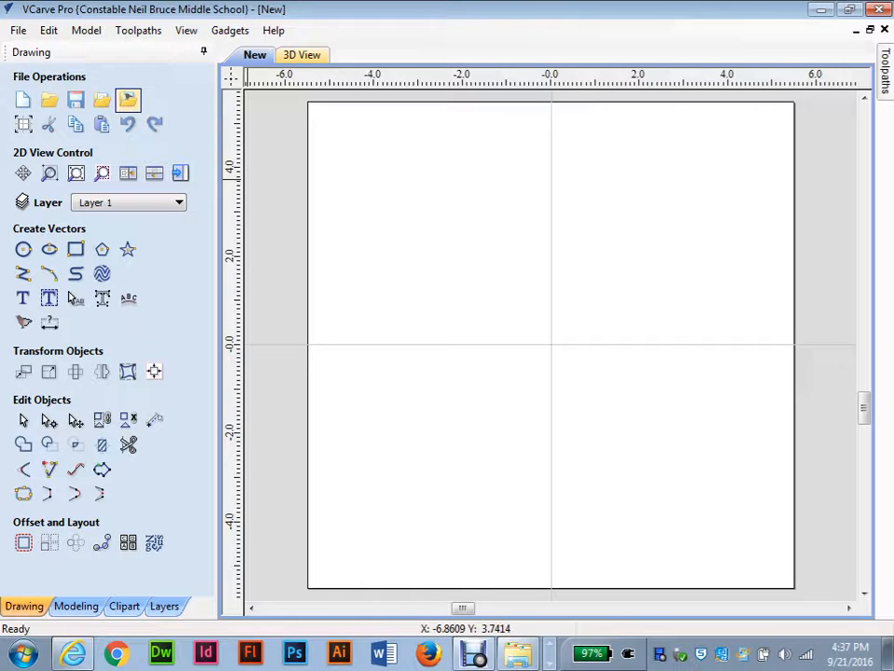
Import the scan lesson BMP file from the desktop into the drawing.
click(128, 98)
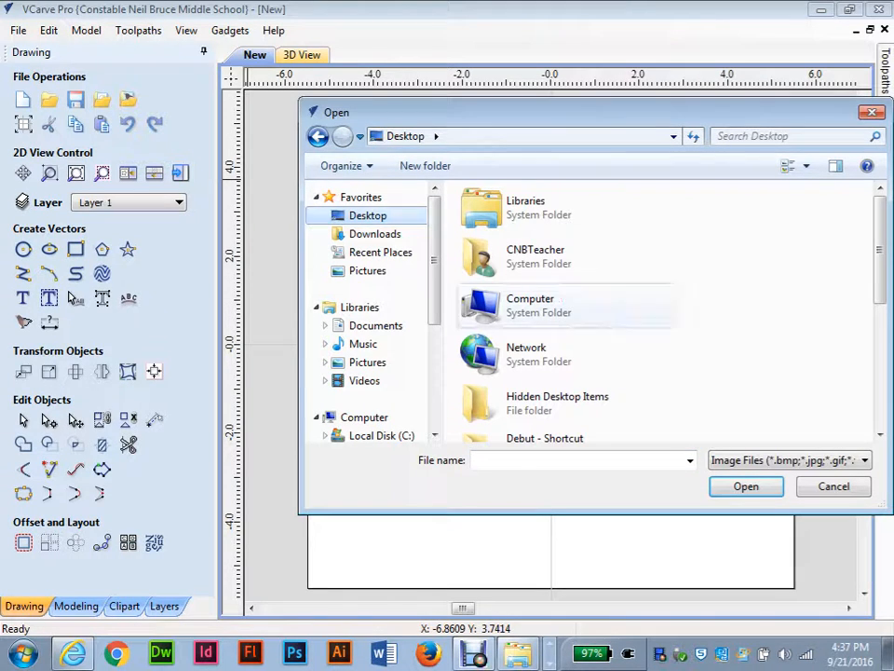
scroll(368, 312, down, 3)
scroll(368, 312, up, 3)
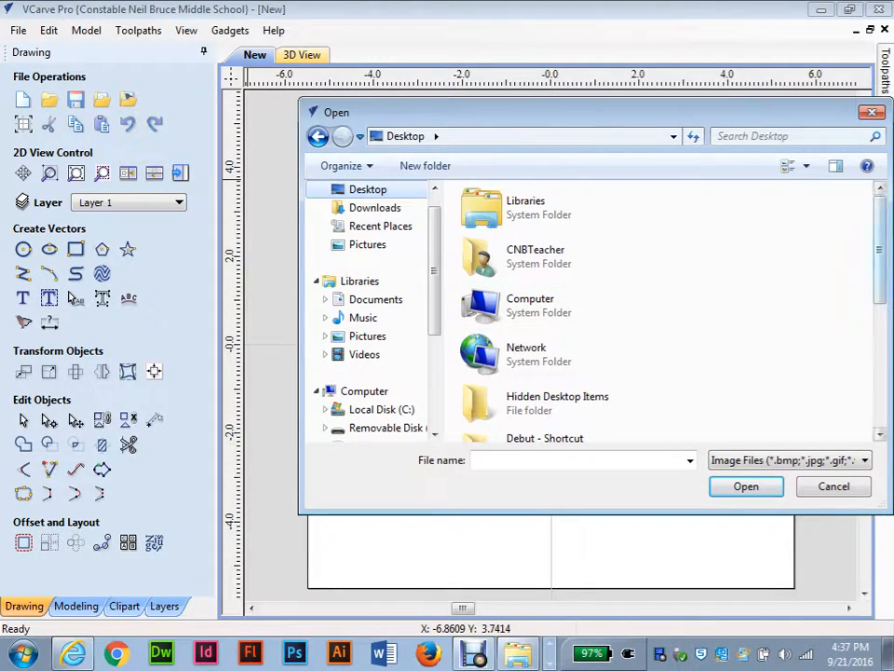
scroll(745, 280, down, 5)
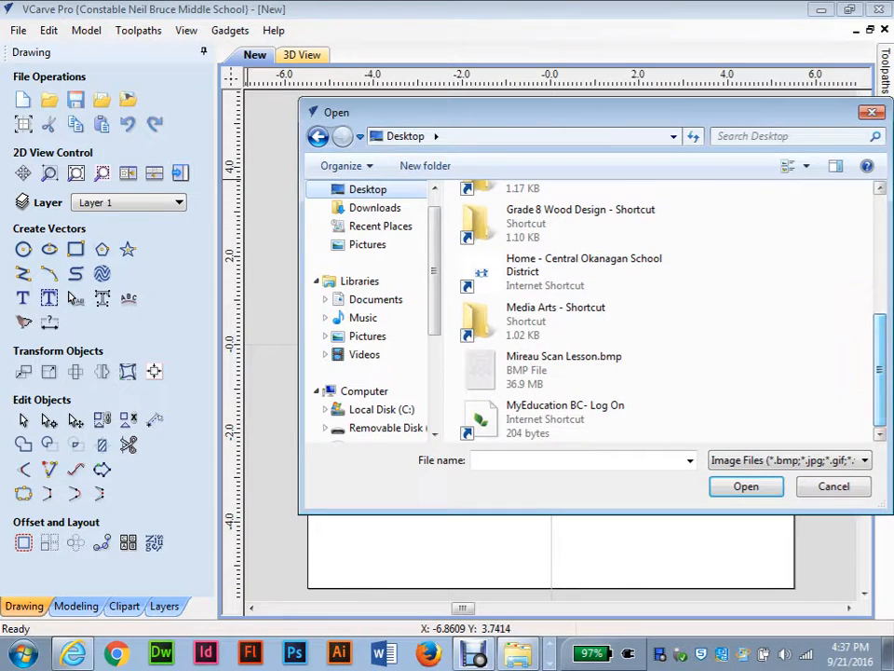
click(565, 370)
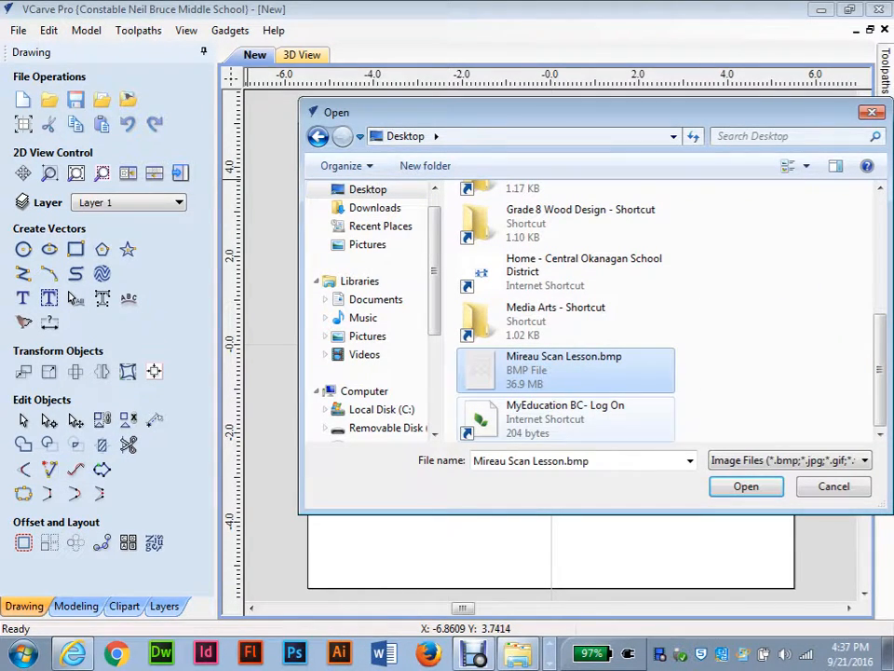
click(746, 487)
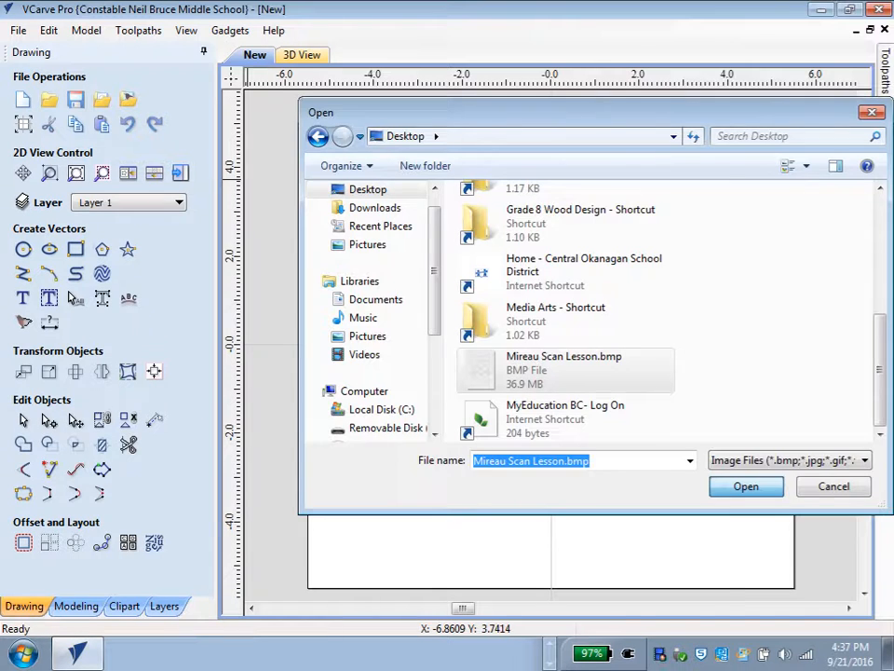
key(Return)
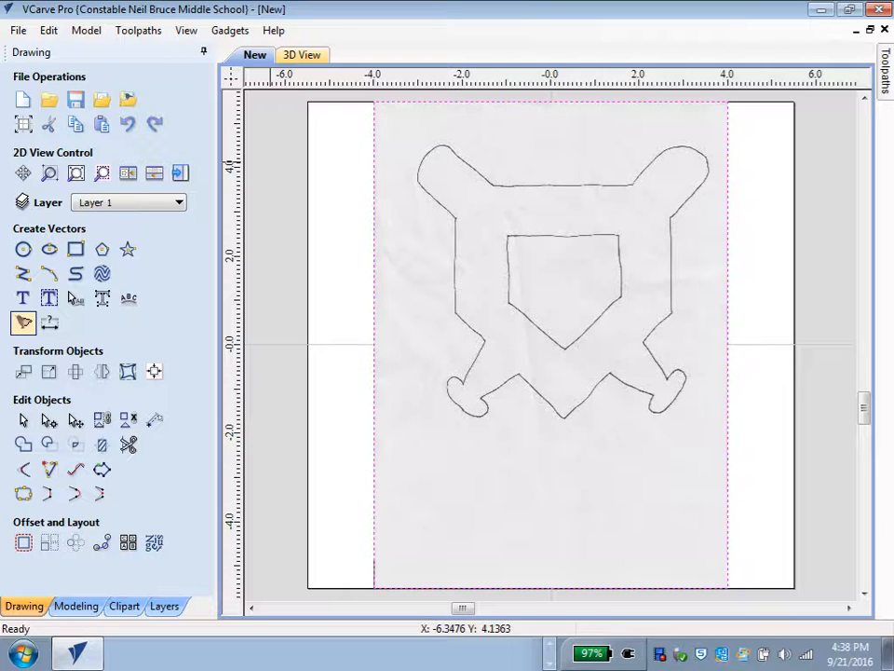
Start tracing the imported bitmap in black and white with a threshold of 0.86 and bitmap fading at 0%.
click(24, 322)
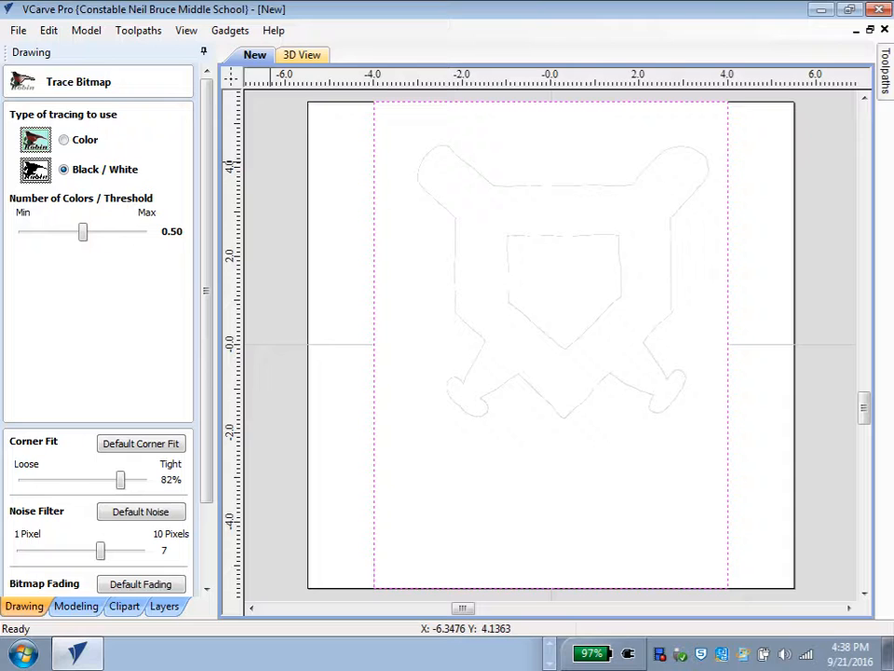
mouse_move(83, 231)
mouse_down()
mouse_move(137, 231)
mouse_move(127, 231)
mouse_up()
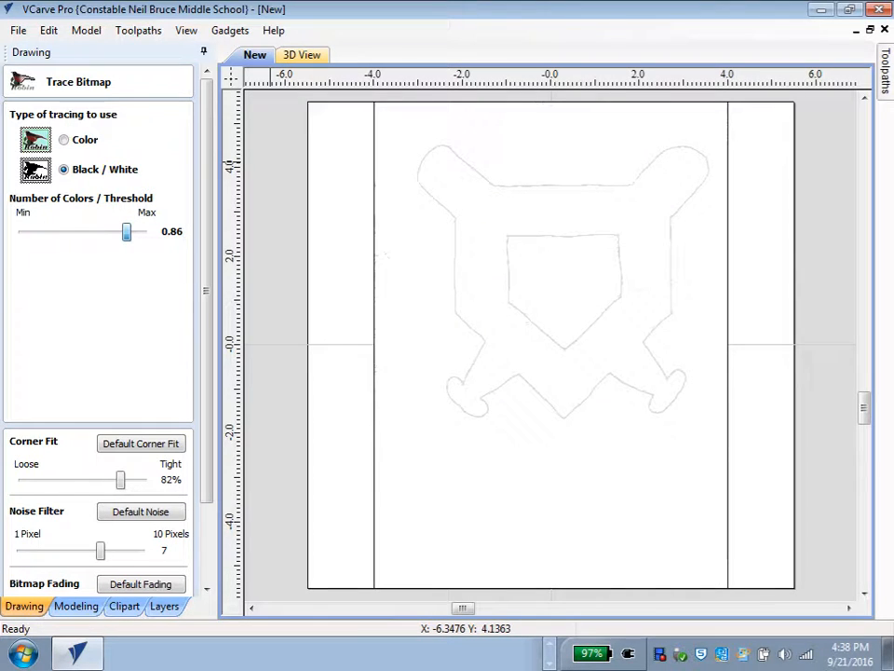
drag(126, 231, 127, 231)
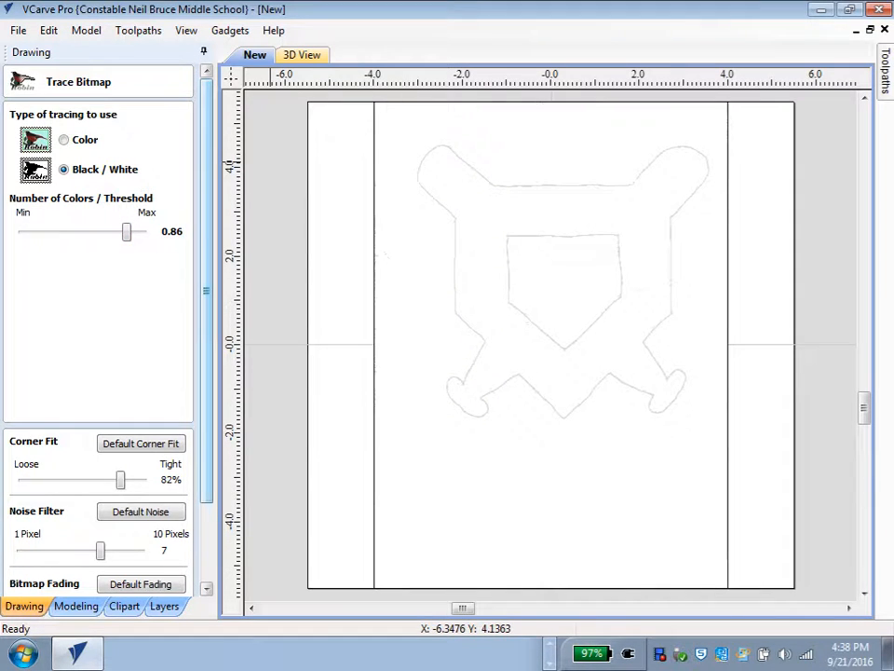
drag(206, 290, 206, 369)
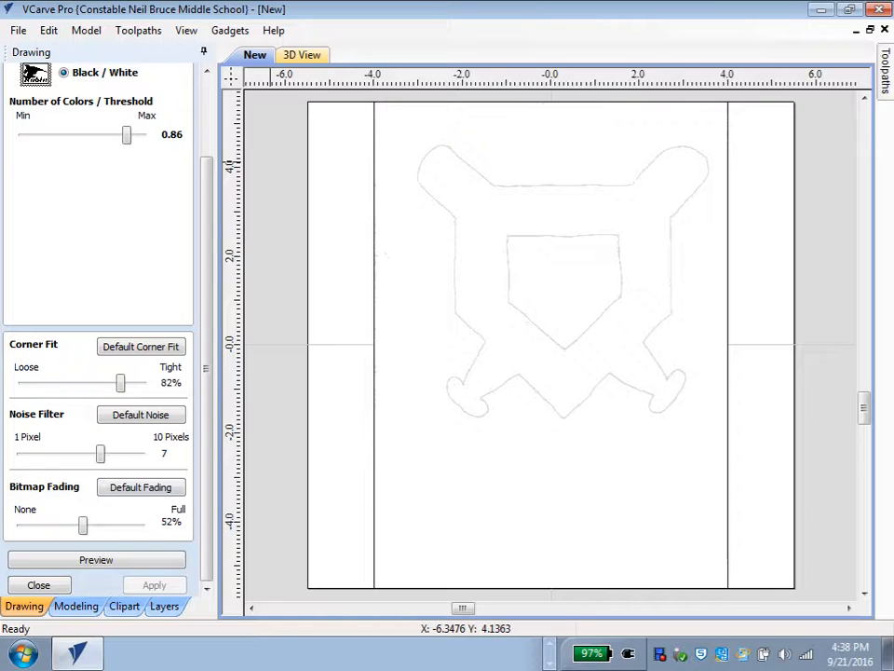
drag(83, 524, 21, 525)
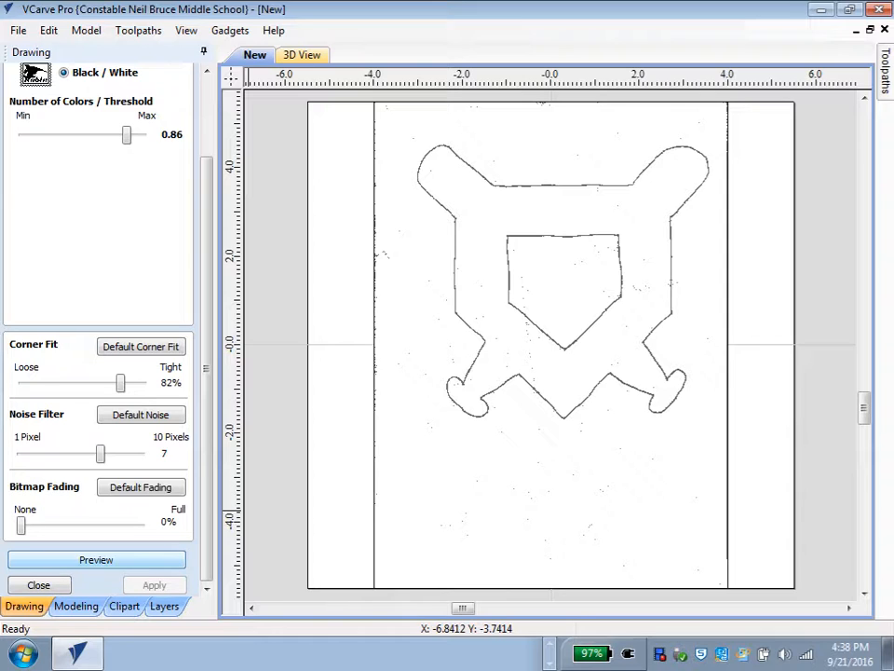
Preview the bitmap trace, apply it to create the vectors and close the tracing tool.
click(96, 560)
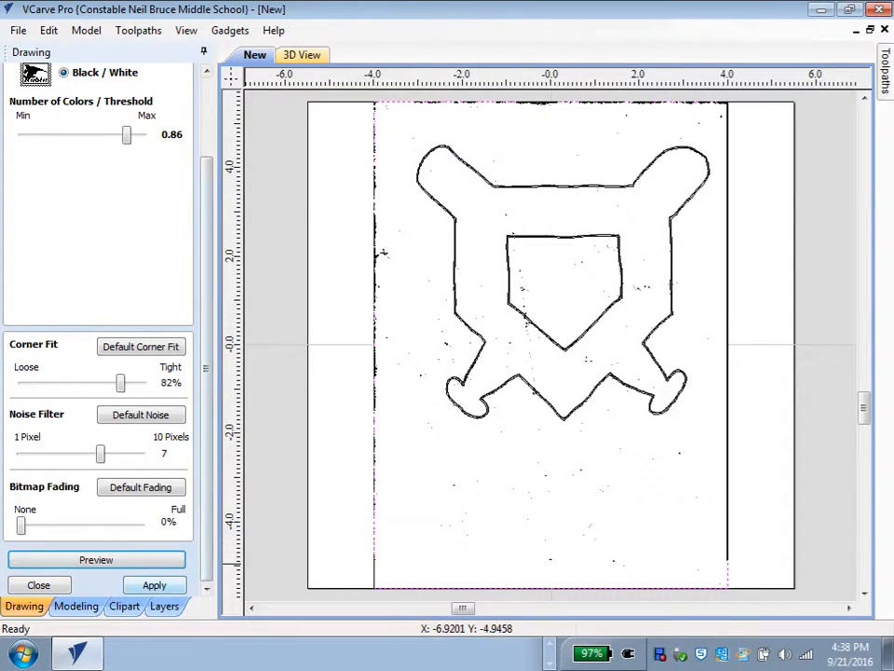
click(154, 585)
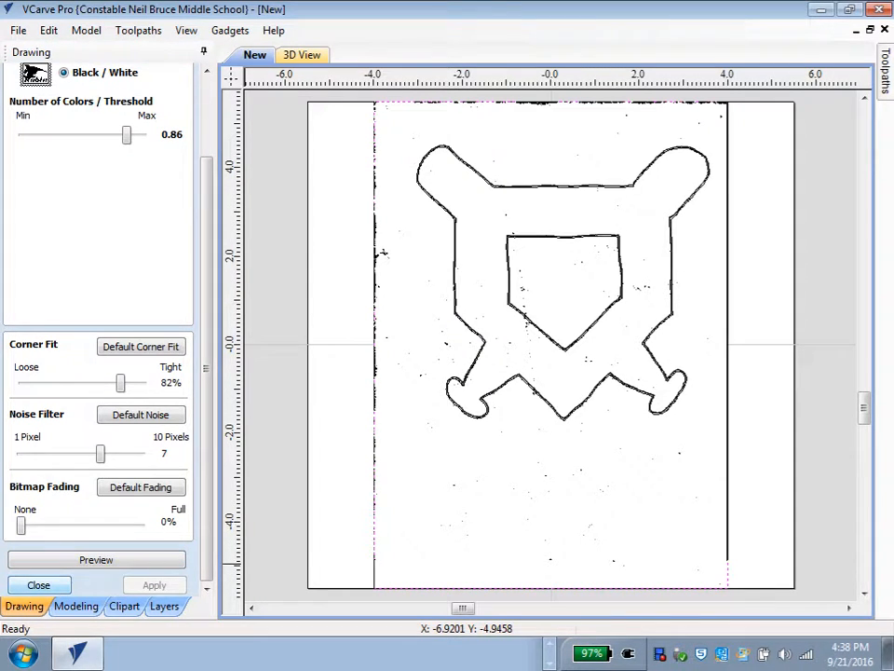
click(38, 585)
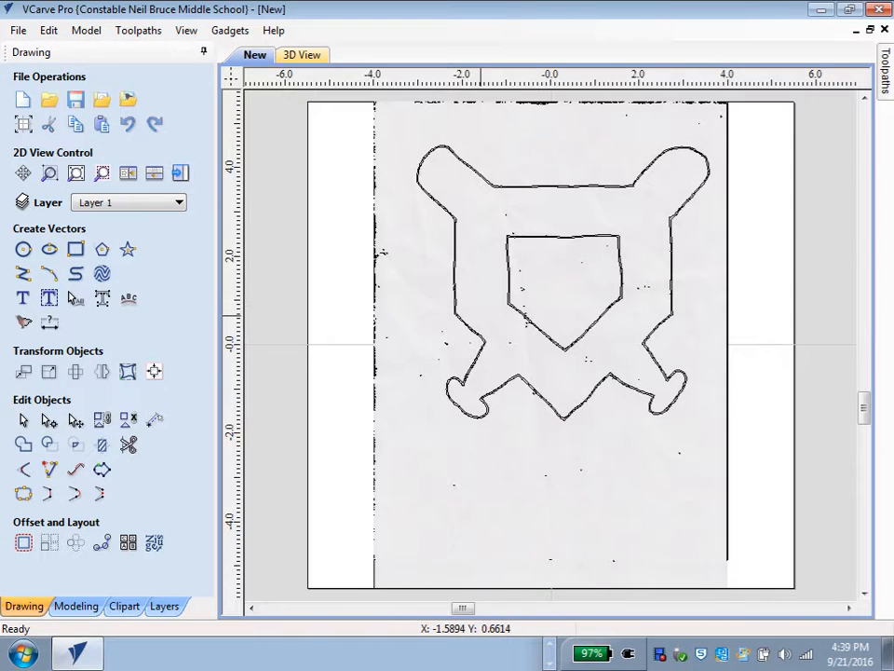
Inspect the traced vectors close up around the inner shield shape.
scroll(480, 314, up, 1)
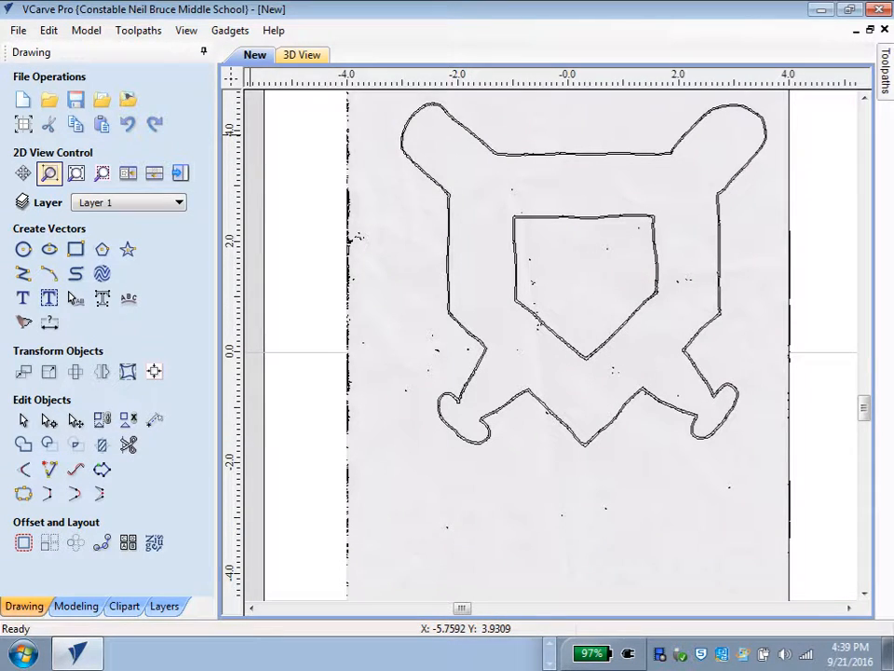
click(49, 173)
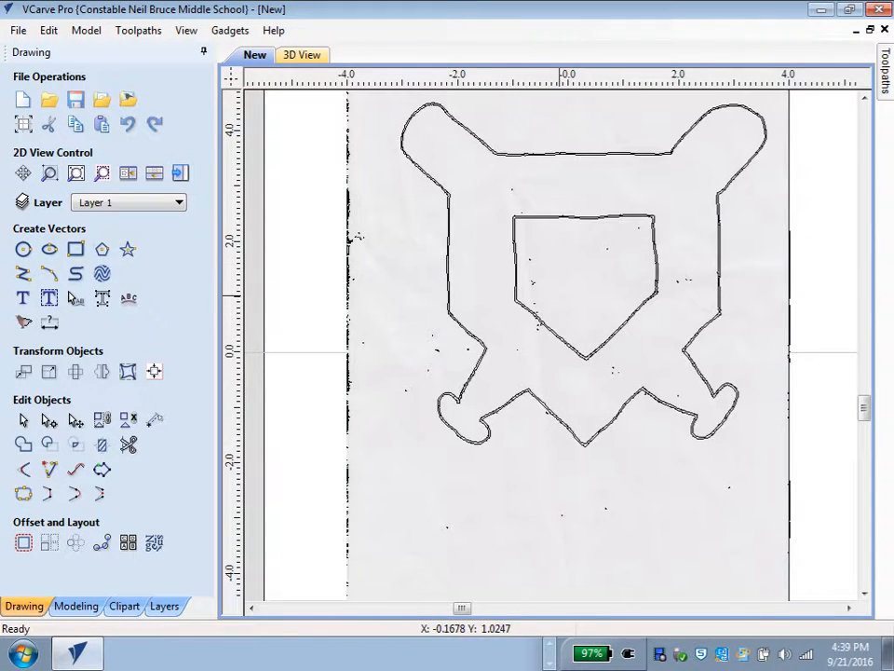
scroll(557, 295, up, 3)
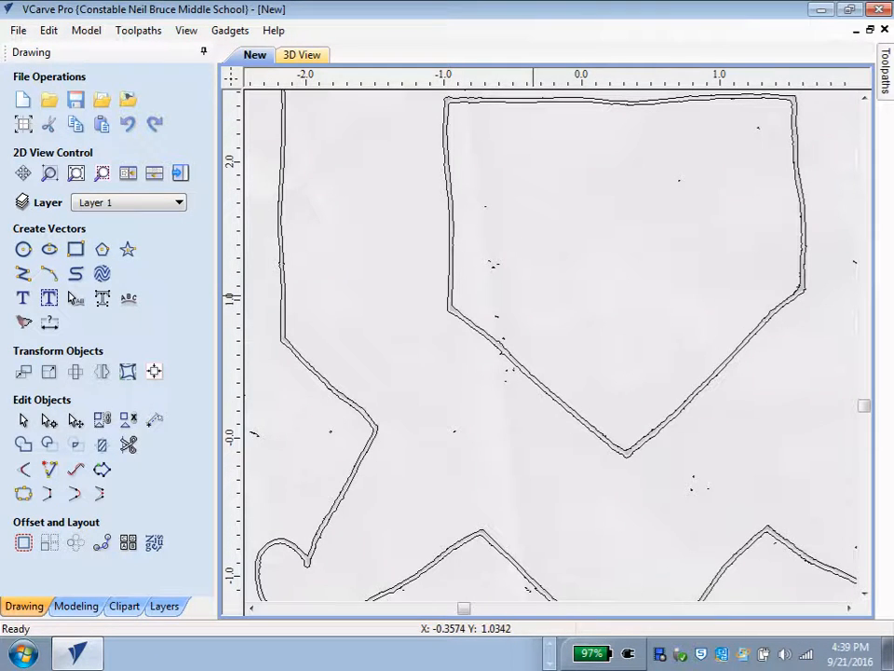
Compare the two parallel traced vectors along the figure's outer outline by selecting each in turn.
scroll(531, 293, down, 3)
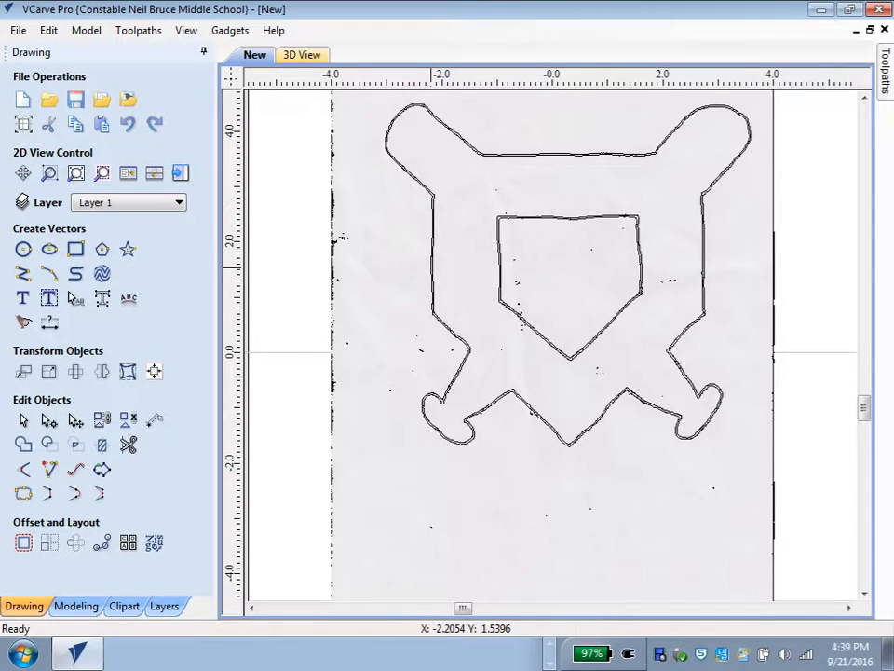
click(430, 267)
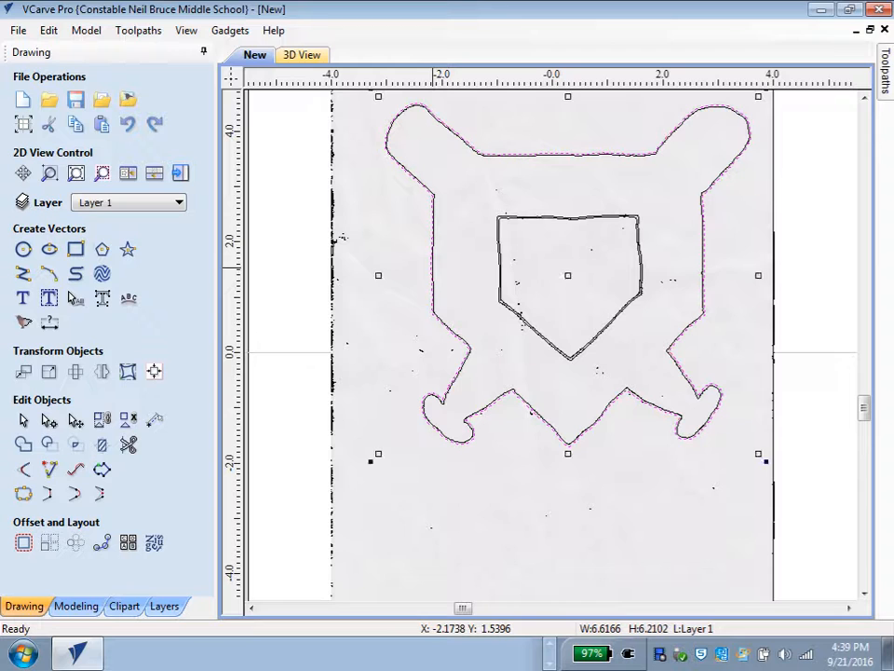
scroll(425, 267, down, 1)
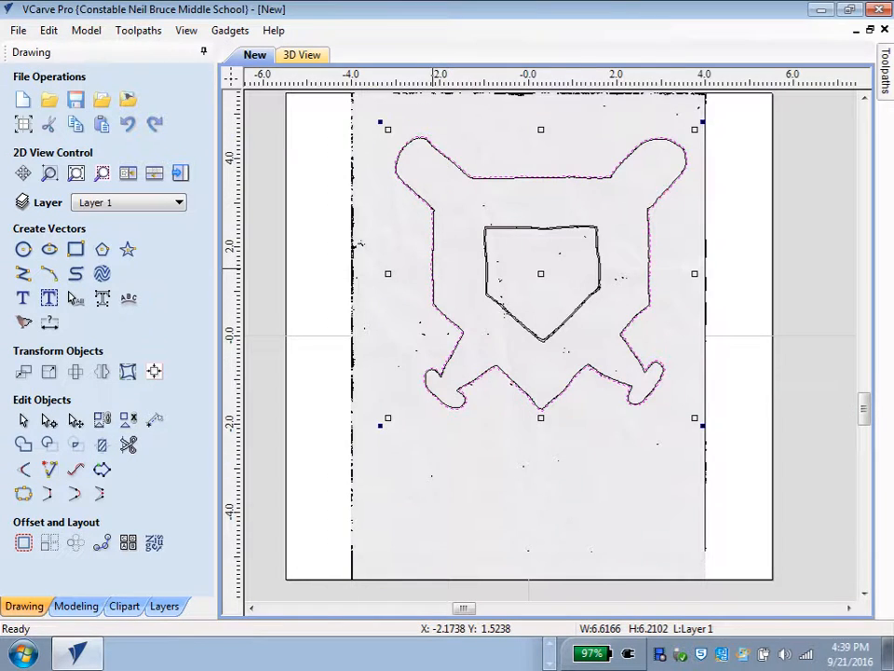
scroll(425, 267, up, 5)
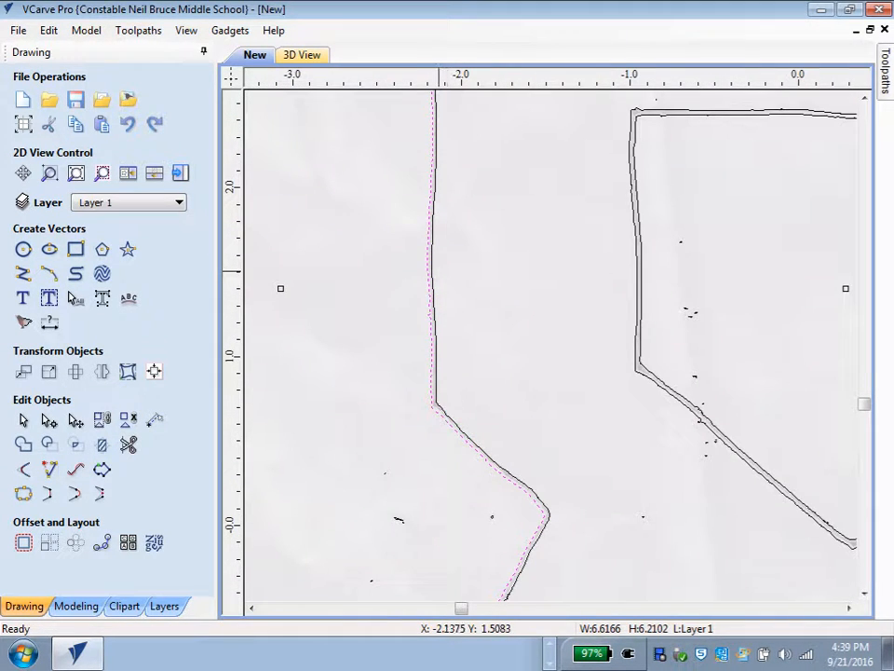
click(431, 271)
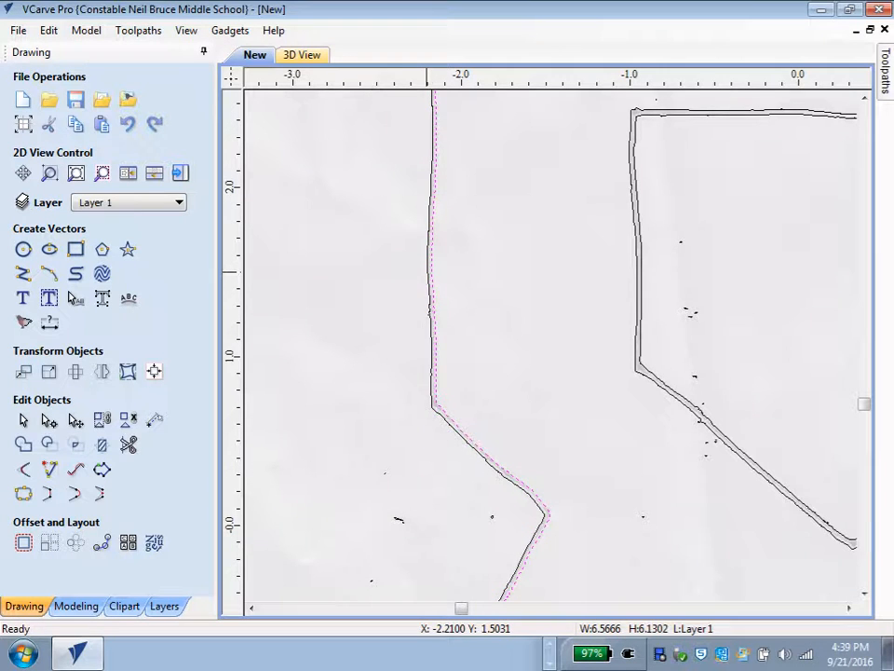
click(432, 272)
click(431, 271)
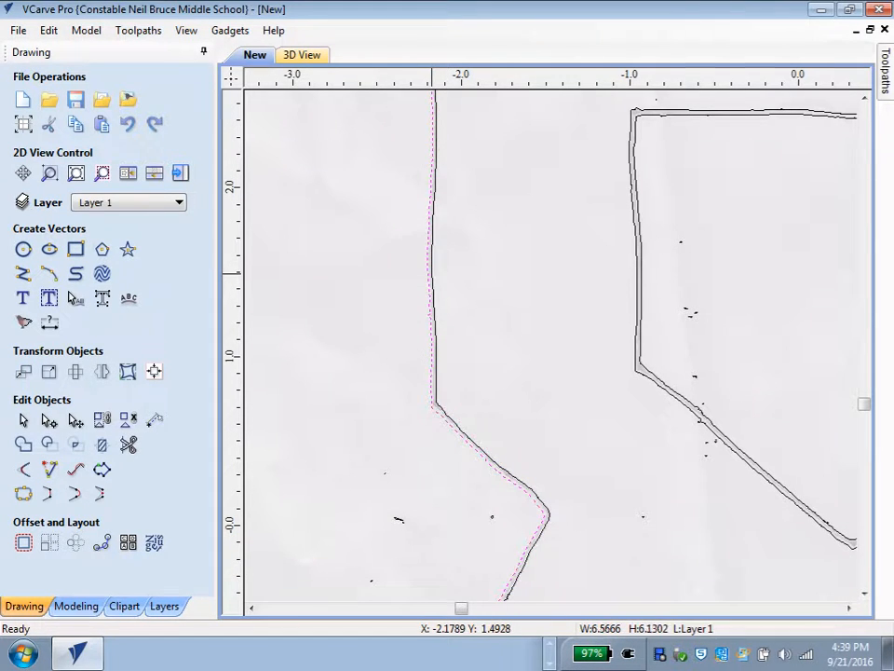
click(428, 276)
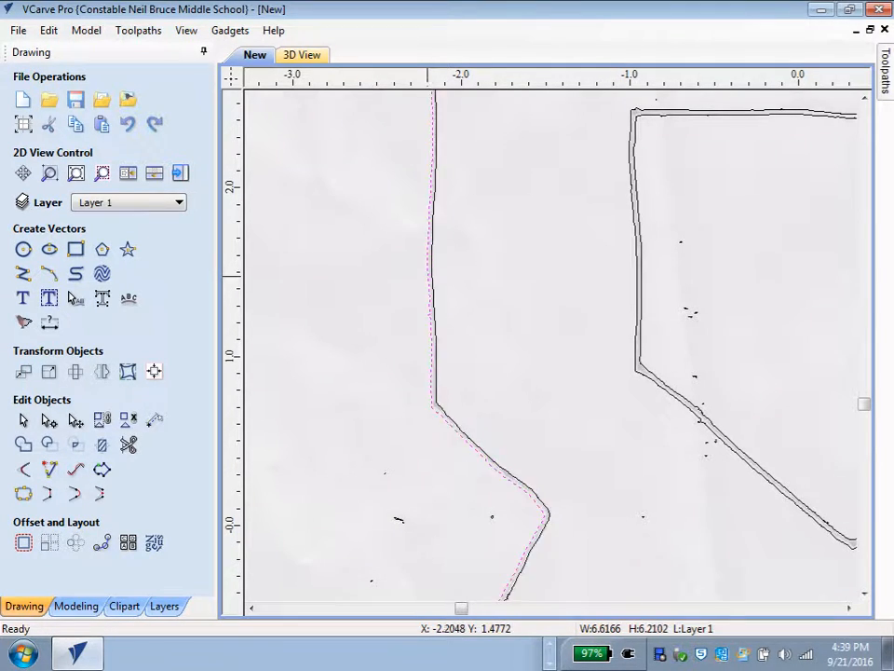
Select the inner of the two parallel vectors tracing the outer outline, check it around the whole figure, and delete it.
click(432, 274)
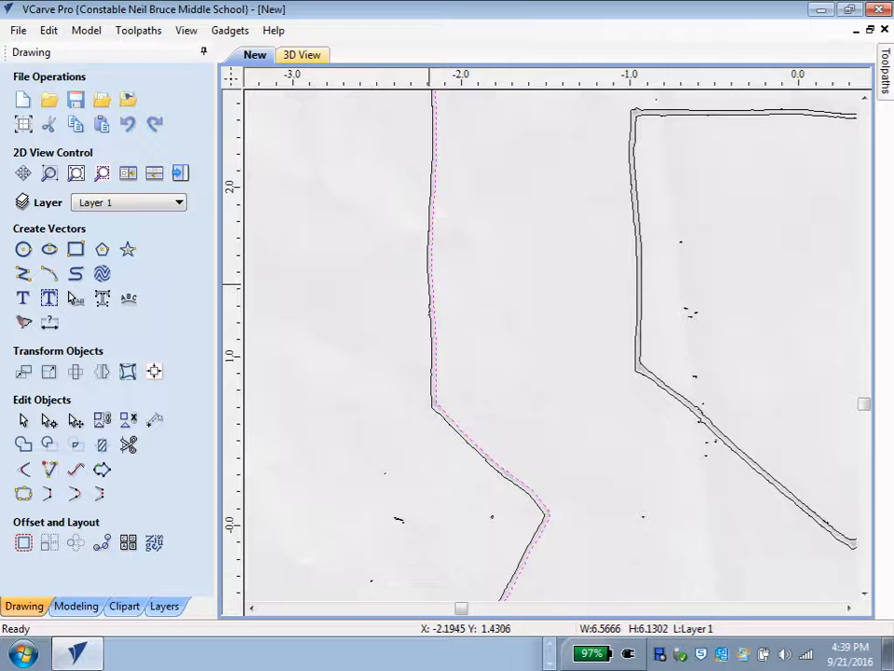
middle_drag(456, 292, 431, 516)
middle_drag(660, 461, 340, 401)
middle_drag(584, 380, 364, 370)
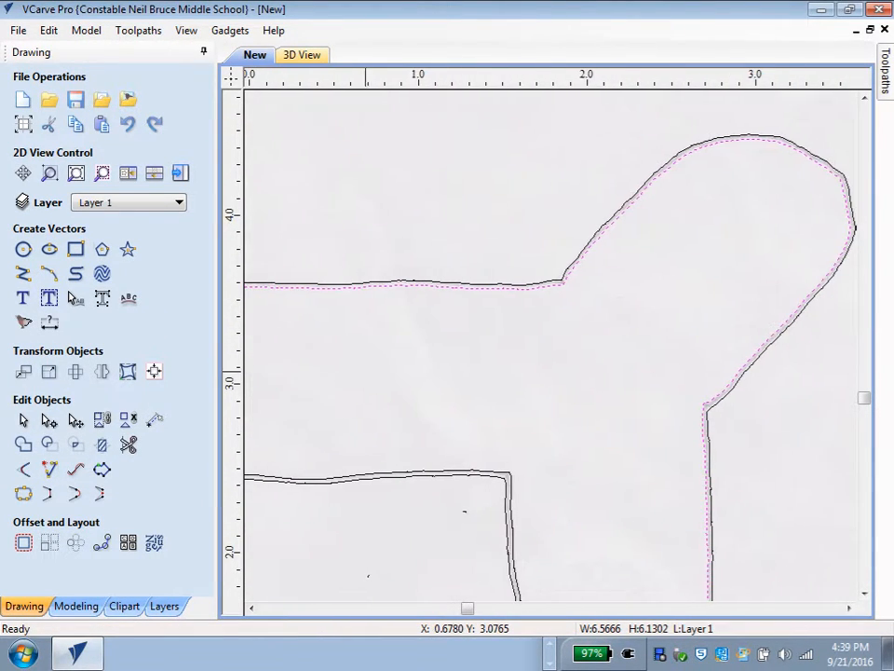
middle_drag(613, 368, 485, 273)
middle_drag(544, 400, 513, 223)
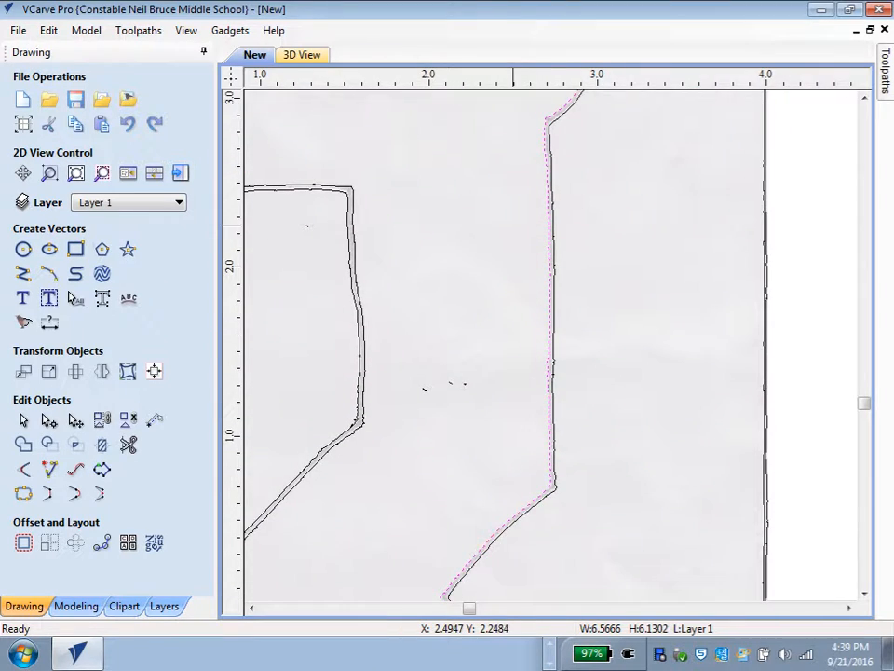
middle_drag(503, 401, 568, 275)
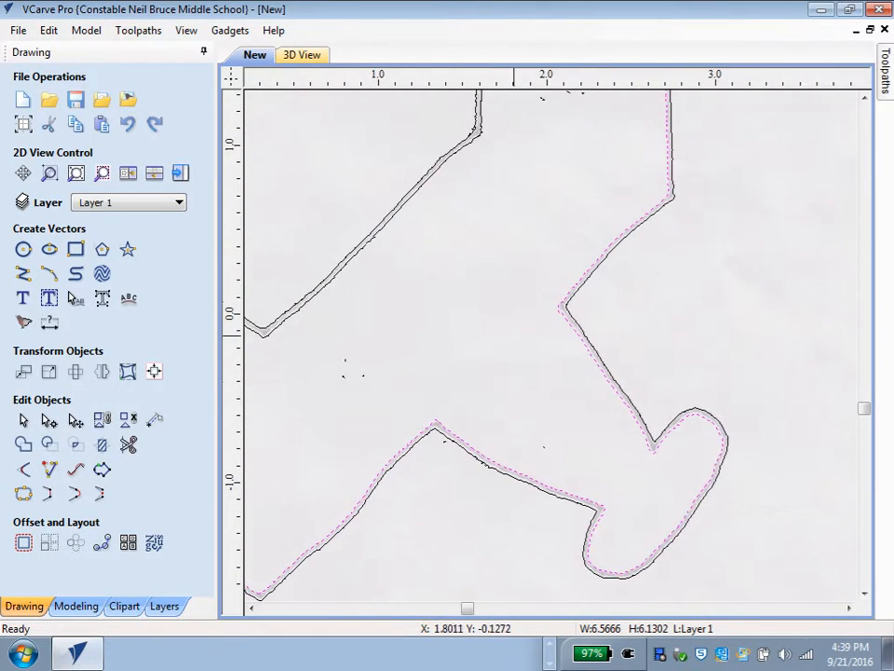
middle_drag(467, 395, 486, 398)
middle_drag(428, 430, 545, 413)
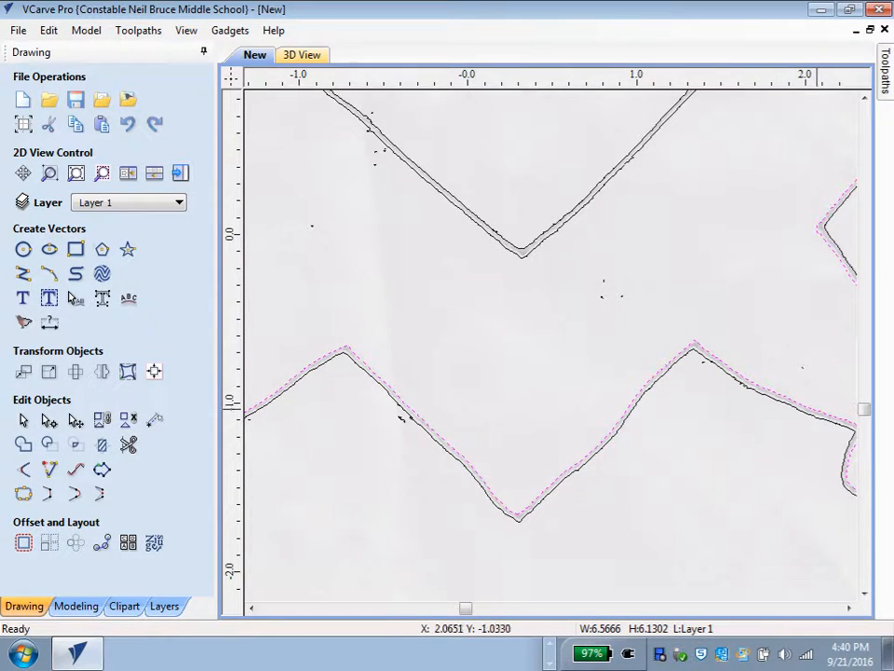
middle_drag(569, 390, 577, 569)
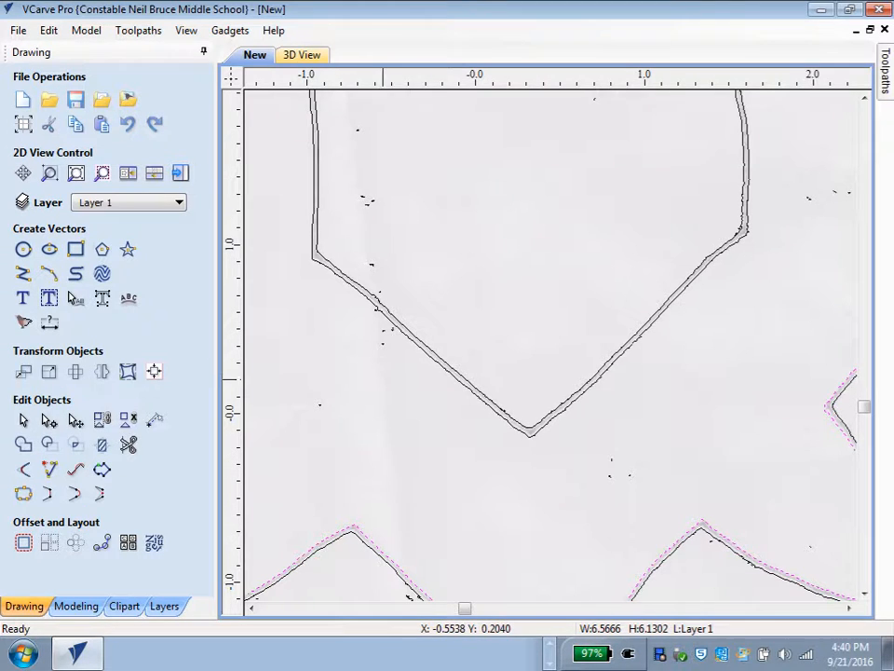
middle_drag(386, 293, 442, 326)
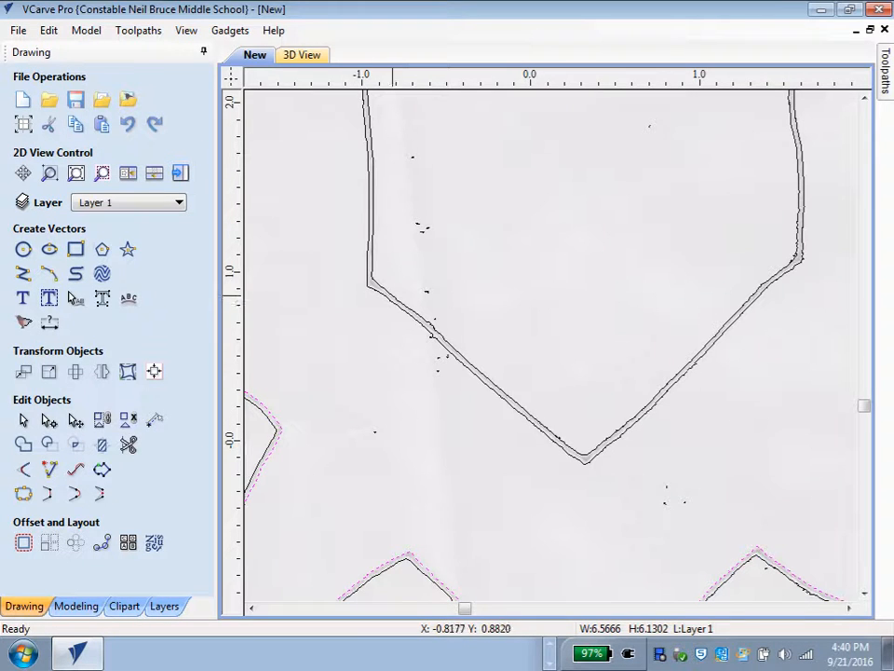
middle_drag(325, 425, 416, 287)
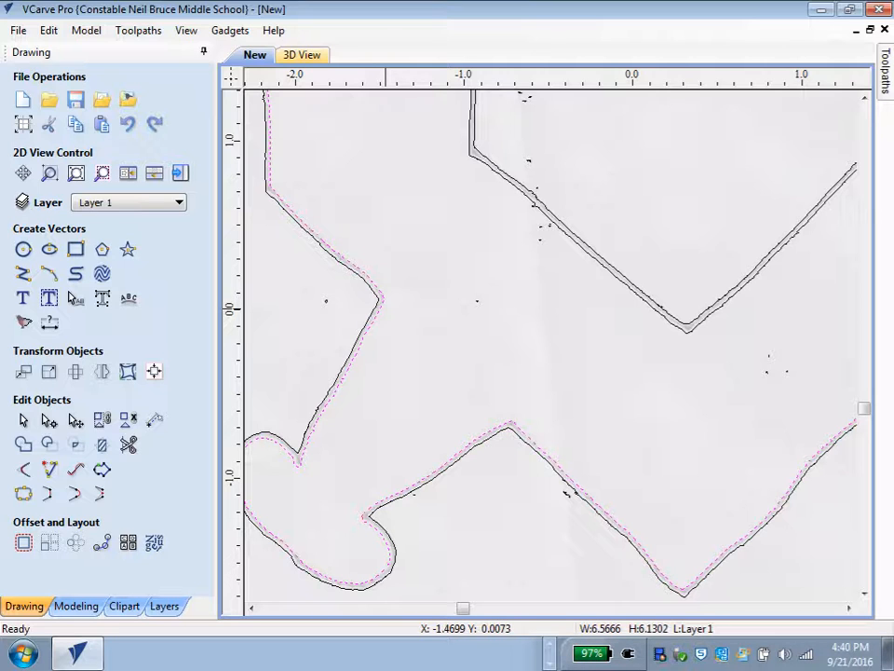
key(Delete)
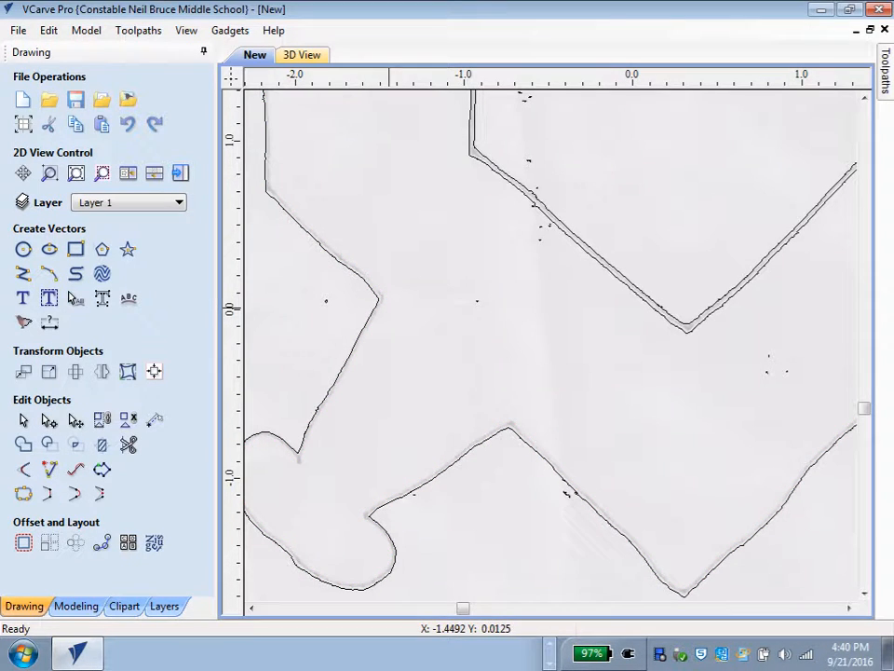
Delete the outer of the two parallel vectors tracing the central shield shape.
middle_drag(484, 194, 381, 280)
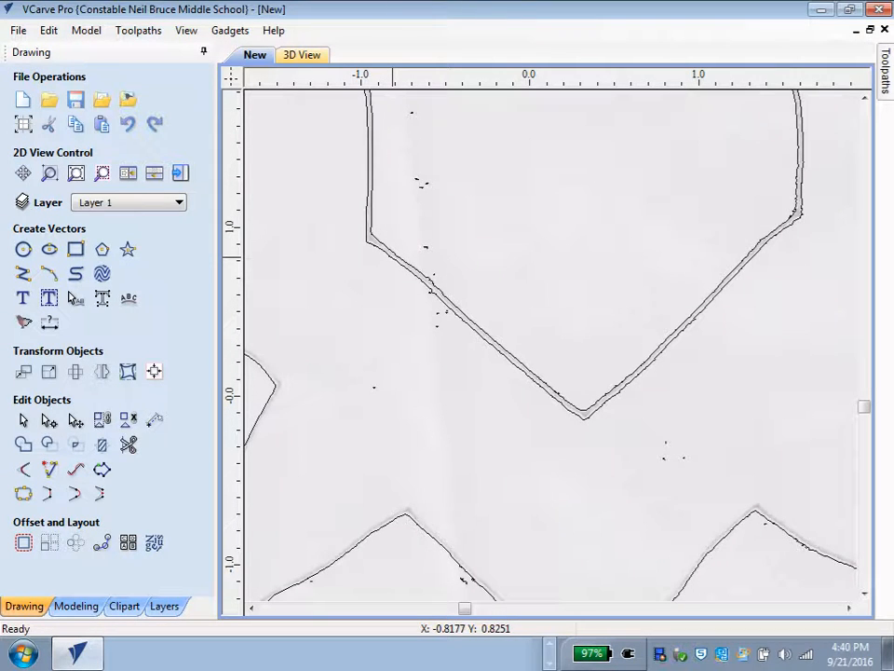
click(394, 259)
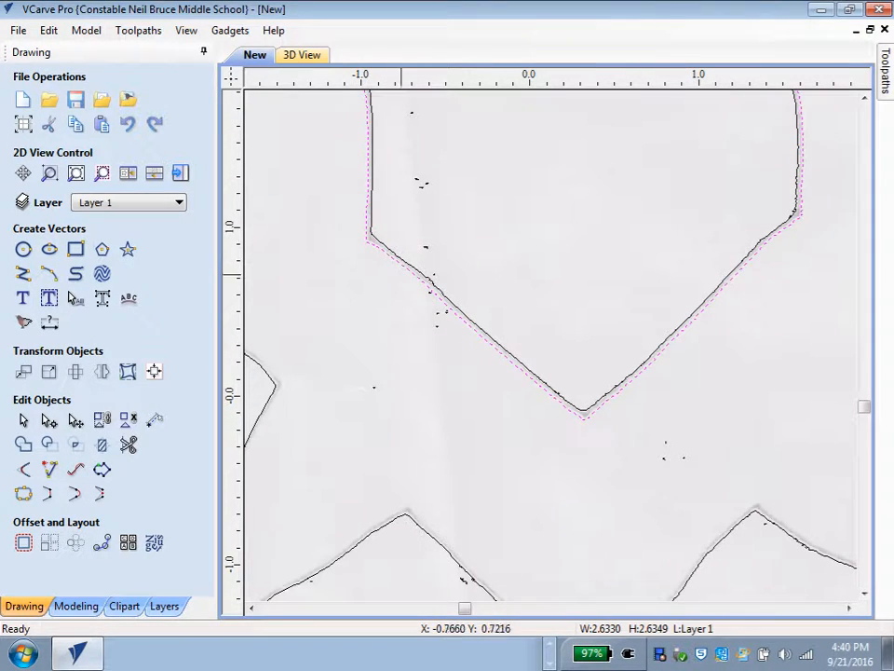
key(Delete)
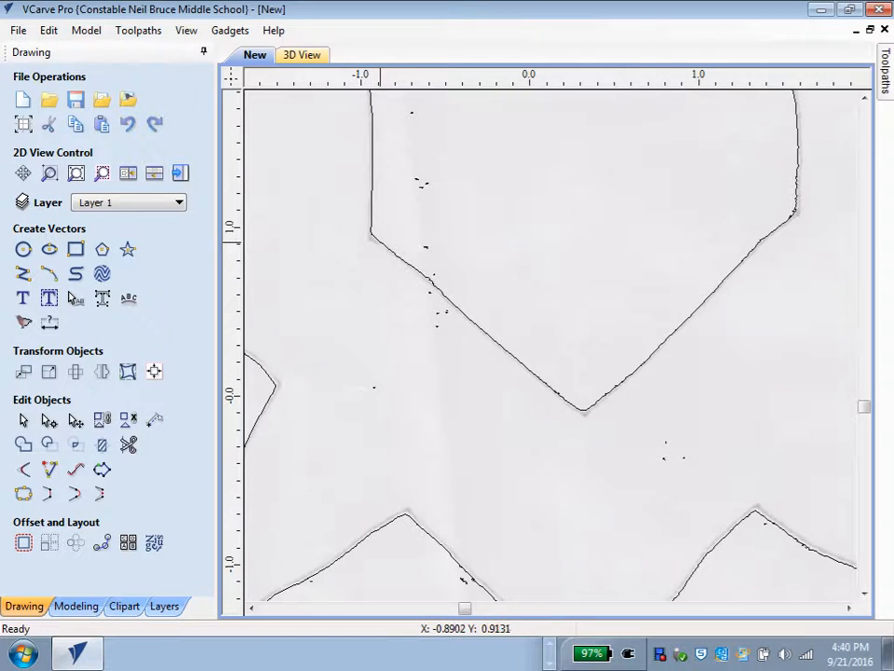
Try to select the cleaned outlines with a selection box around the whole figure.
scroll(380, 304, up, 1)
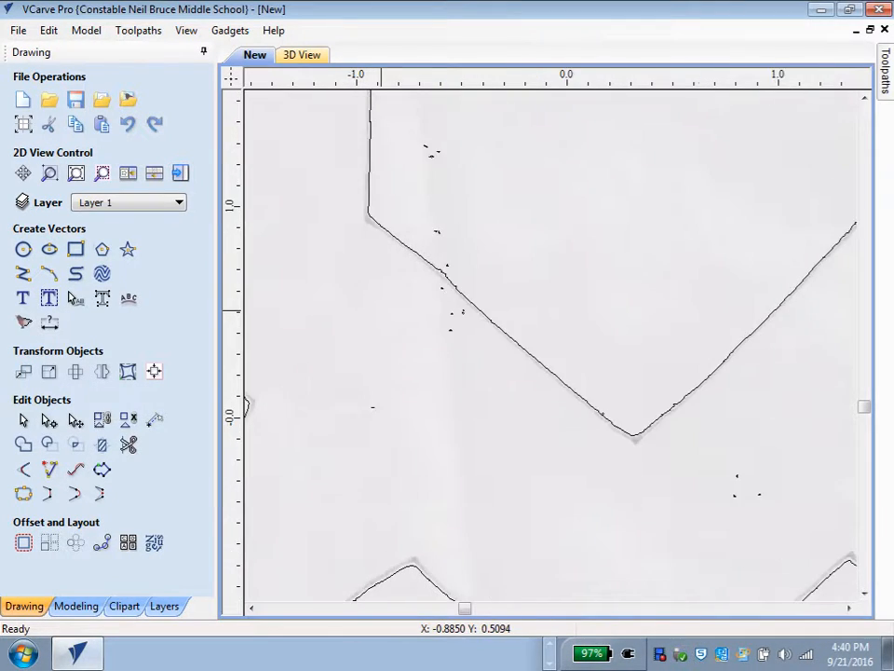
scroll(380, 305, down, 7)
middle_drag(379, 307, 460, 321)
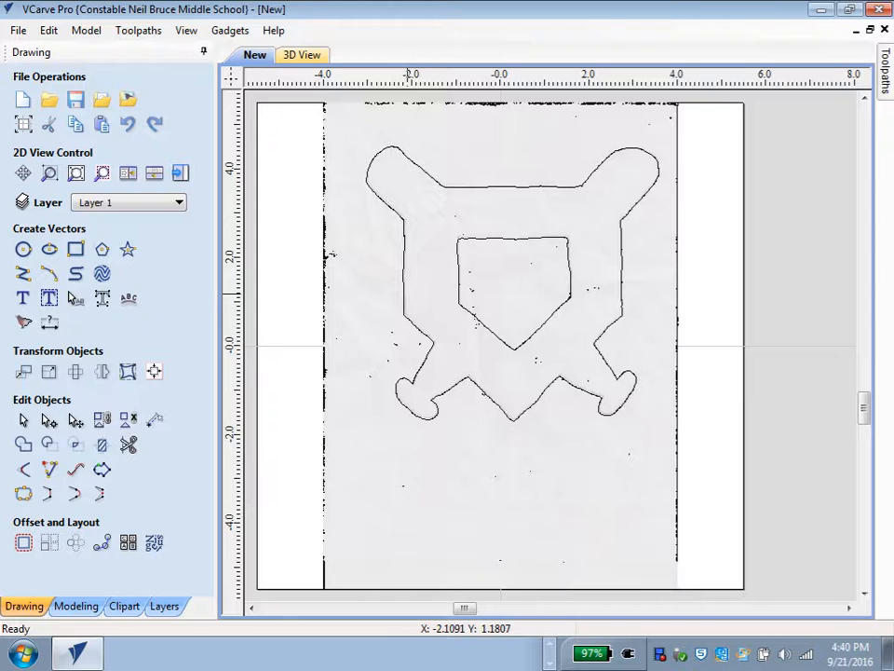
scroll(407, 291, up, 4)
scroll(410, 298, down, 3)
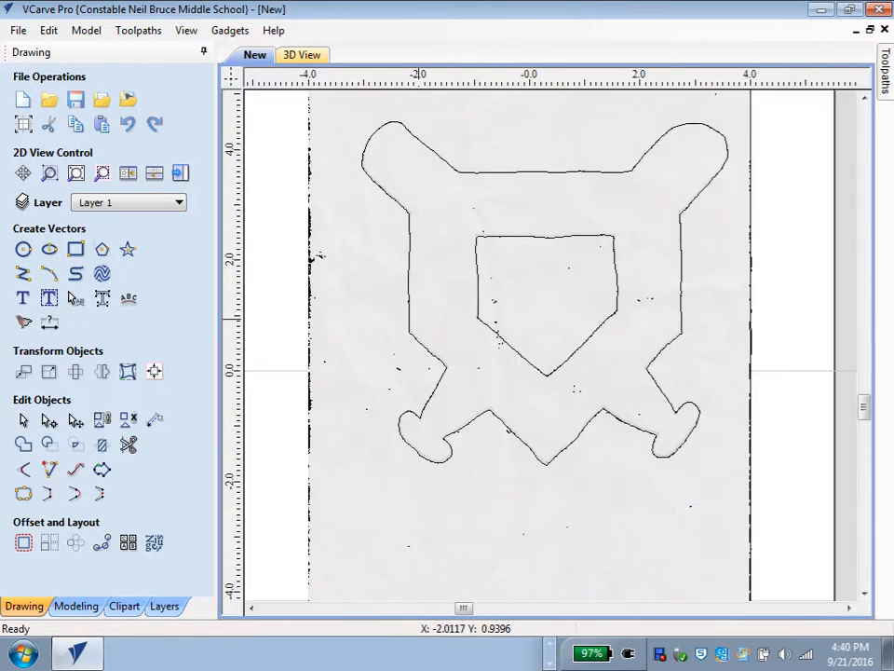
mouse_move(335, 109)
mouse_down()
mouse_move(442, 226)
mouse_move(727, 464)
mouse_move(712, 499)
mouse_move(732, 517)
mouse_up()
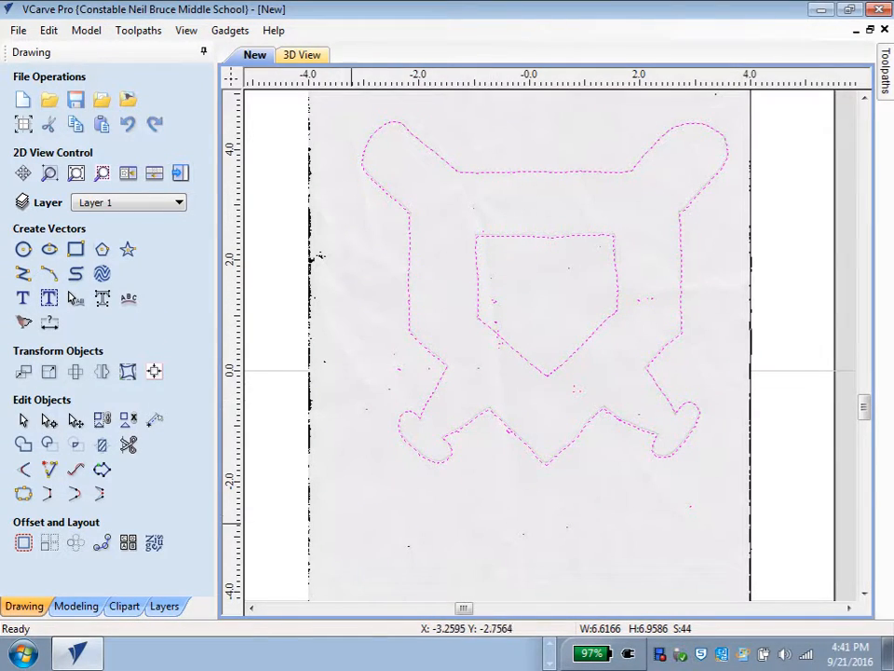
click(346, 467)
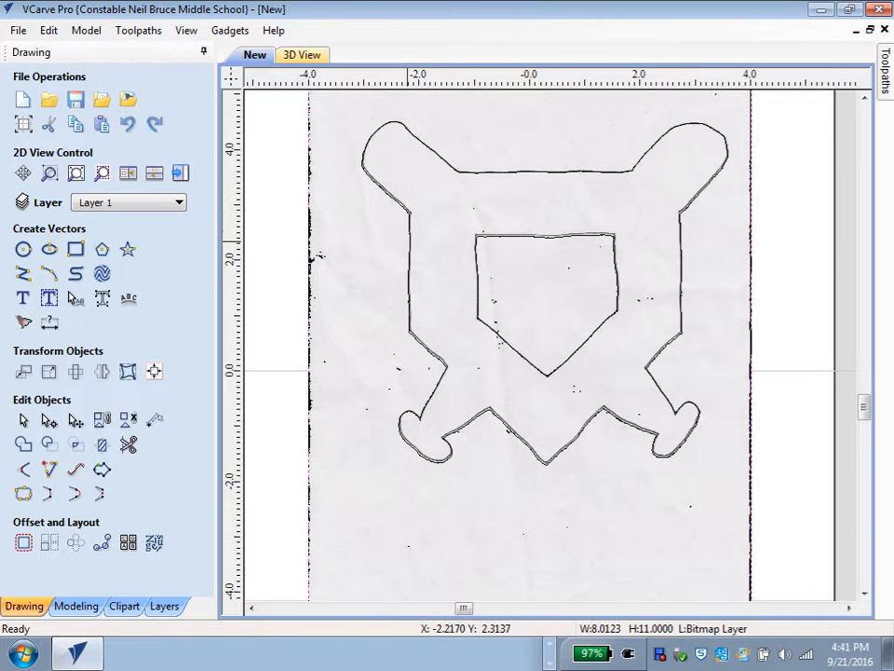
Select the figure's outer outline and the central shield outline together, leaving out the bitmap and stray specks.
scroll(405, 247, up, 3)
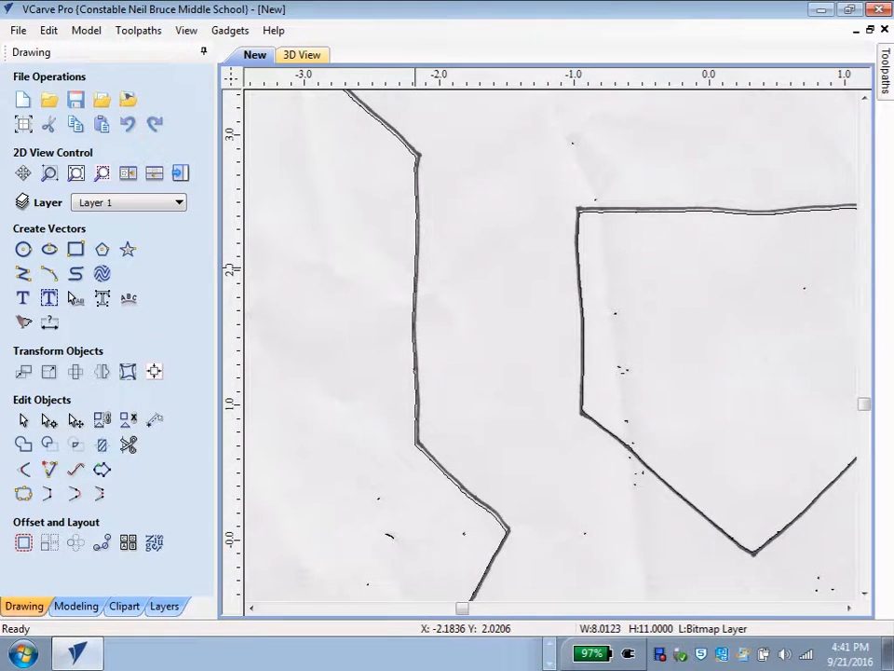
click(414, 268)
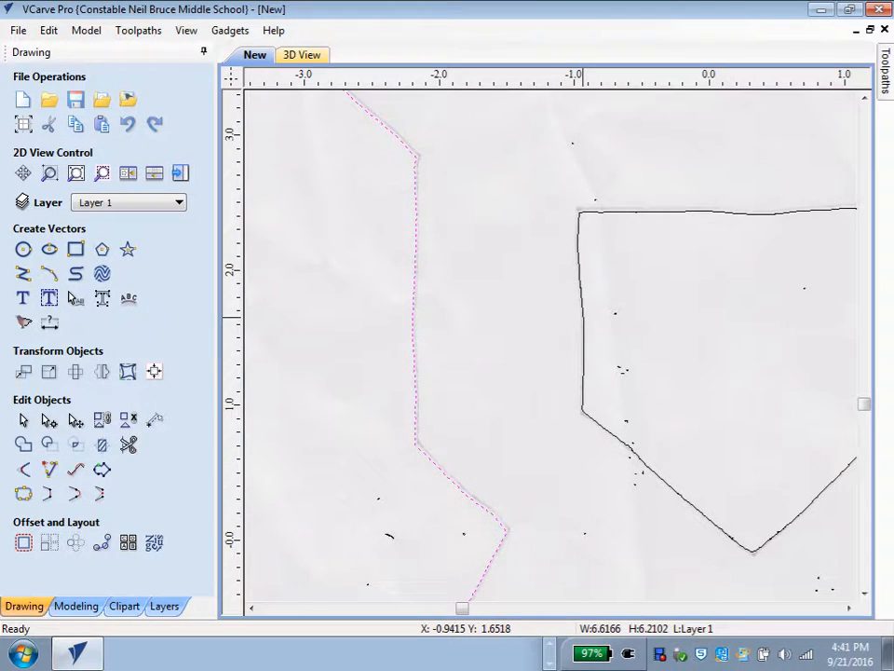
shift+click(581, 317)
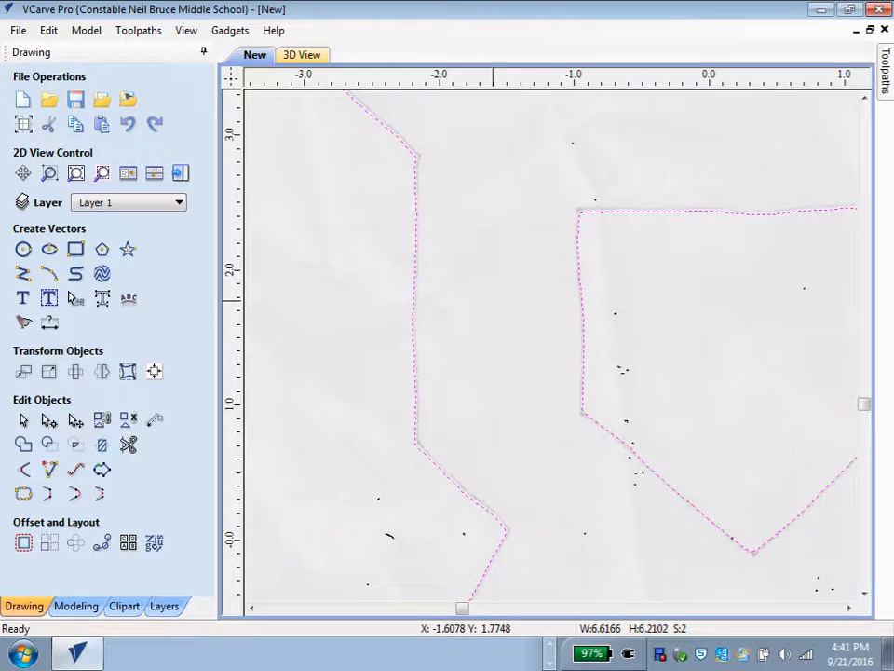
click(48, 30)
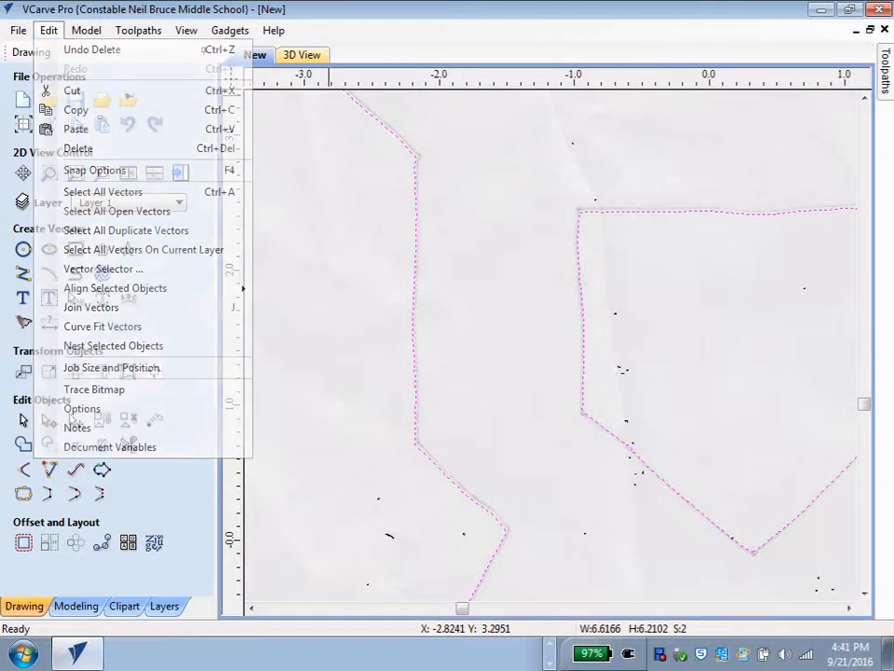
click(48, 30)
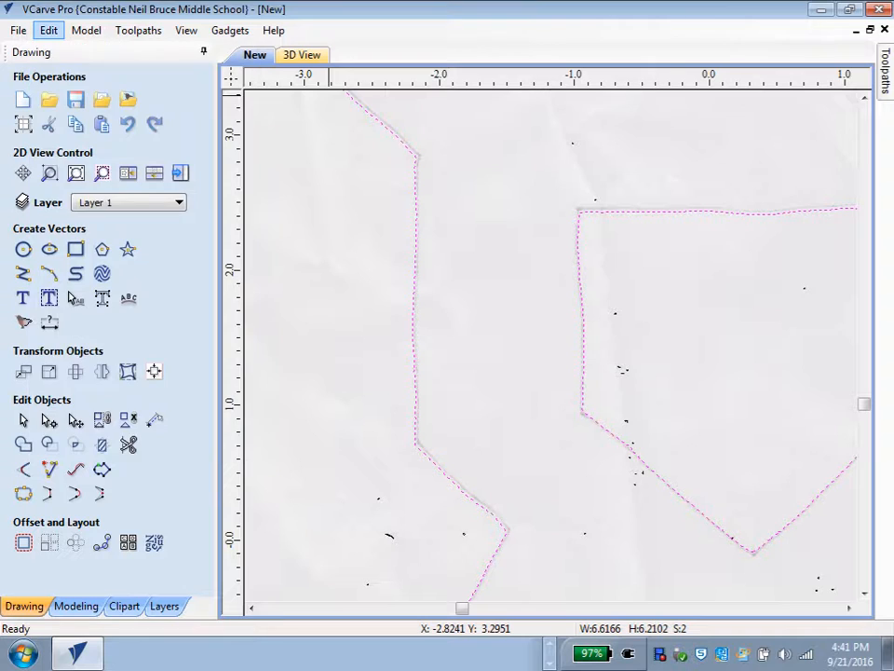
Clear the current selection, select everything on the job sheet, including the bitmap, and delete it.
scroll(540, 314, down, 3)
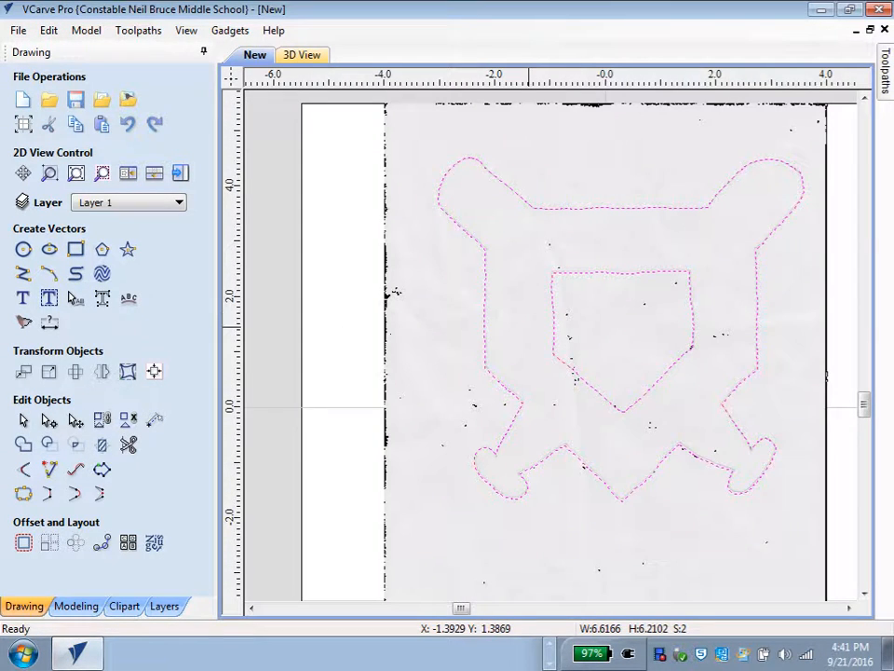
scroll(567, 454, down, 2)
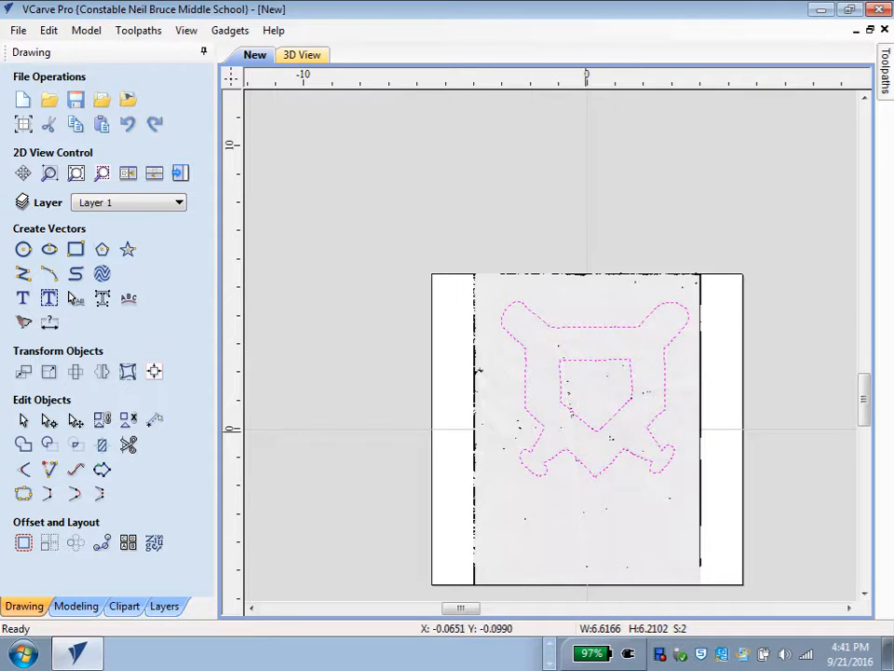
click(390, 251)
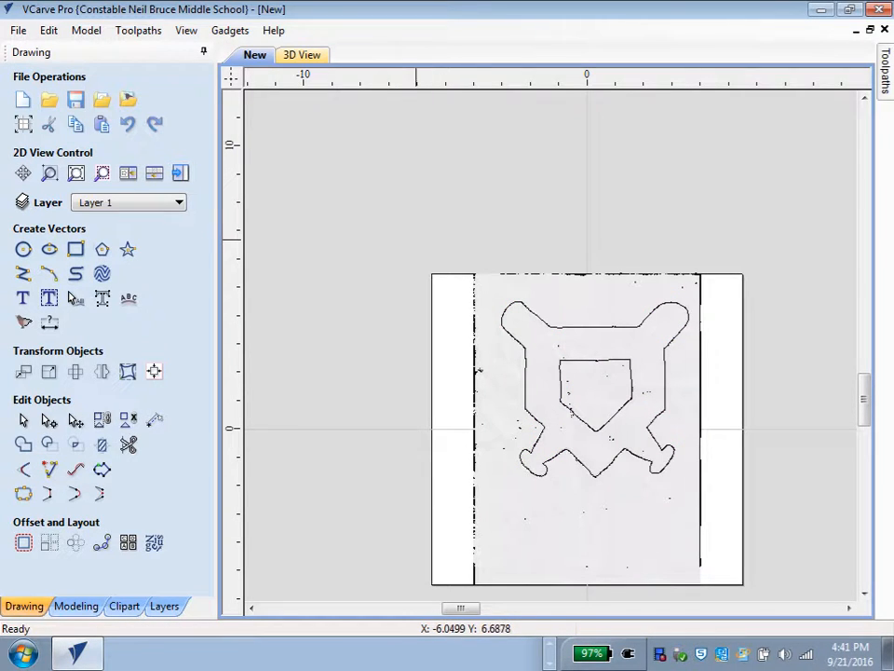
drag(408, 248, 764, 596)
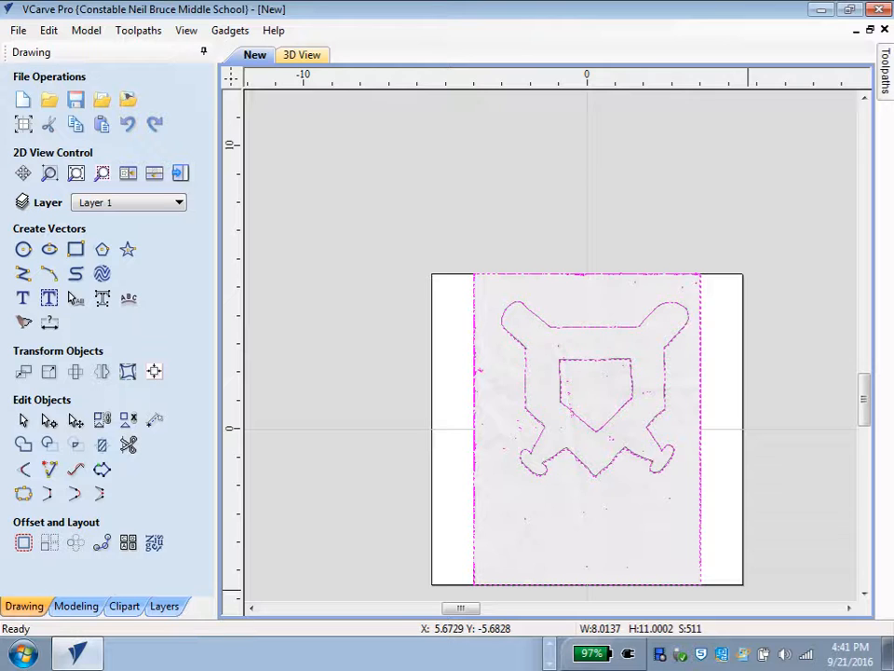
key(Delete)
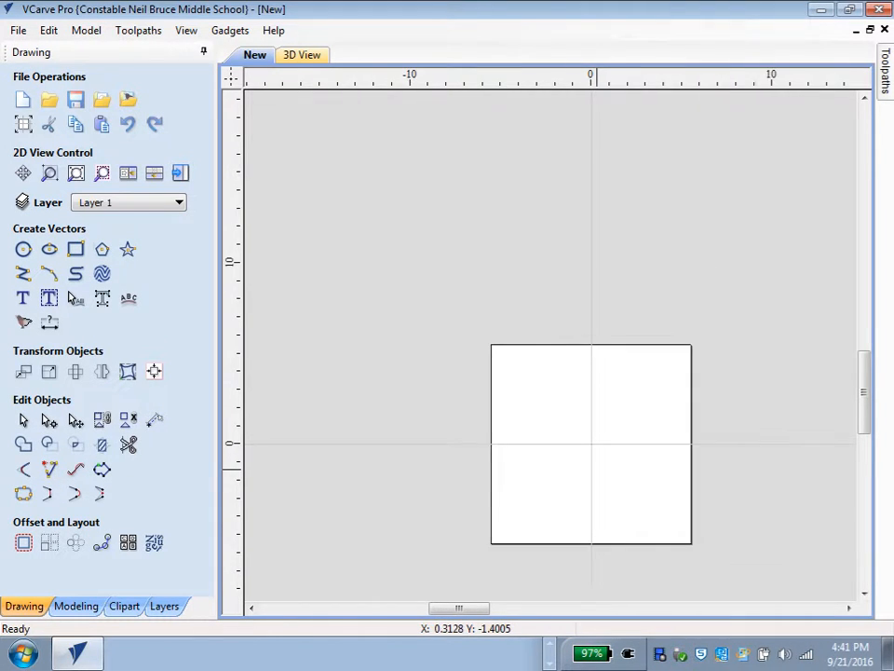
scroll(584, 465, up, 3)
scroll(581, 464, down, 1)
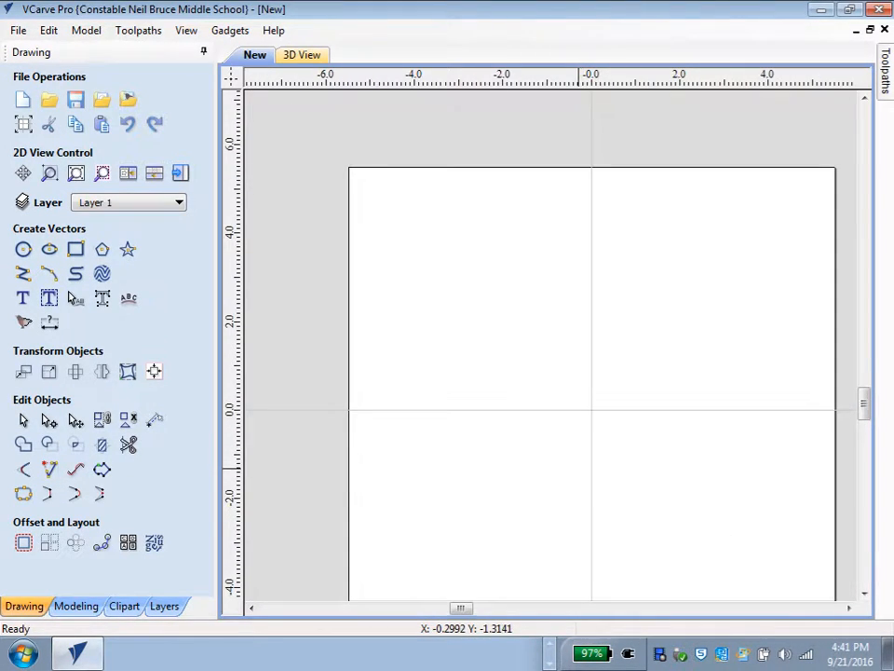
Restore only the figure outline and shield outline to the empty sheet, and move them together so their centre sits on the job origin.
key(ctrl+z)
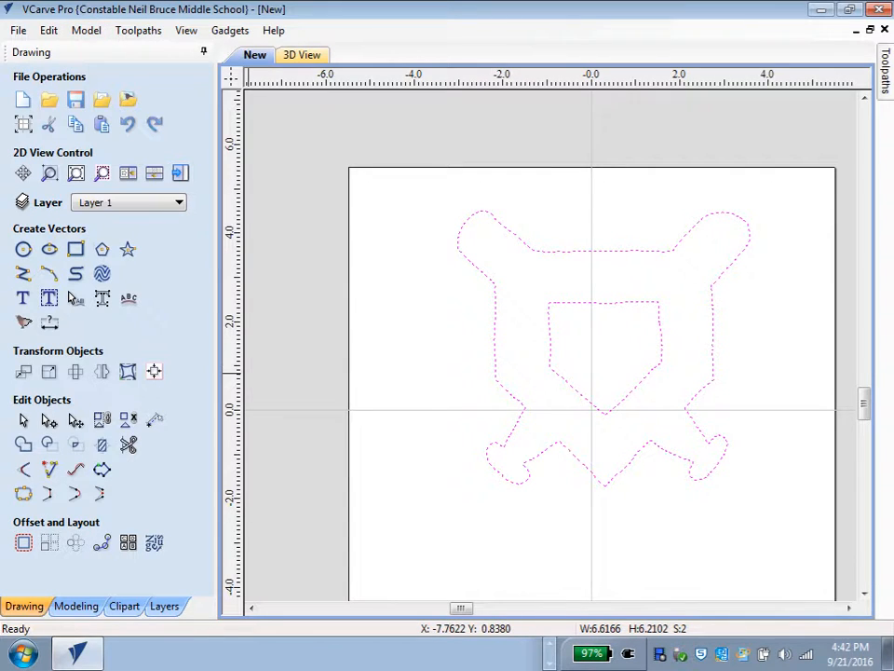
click(23, 371)
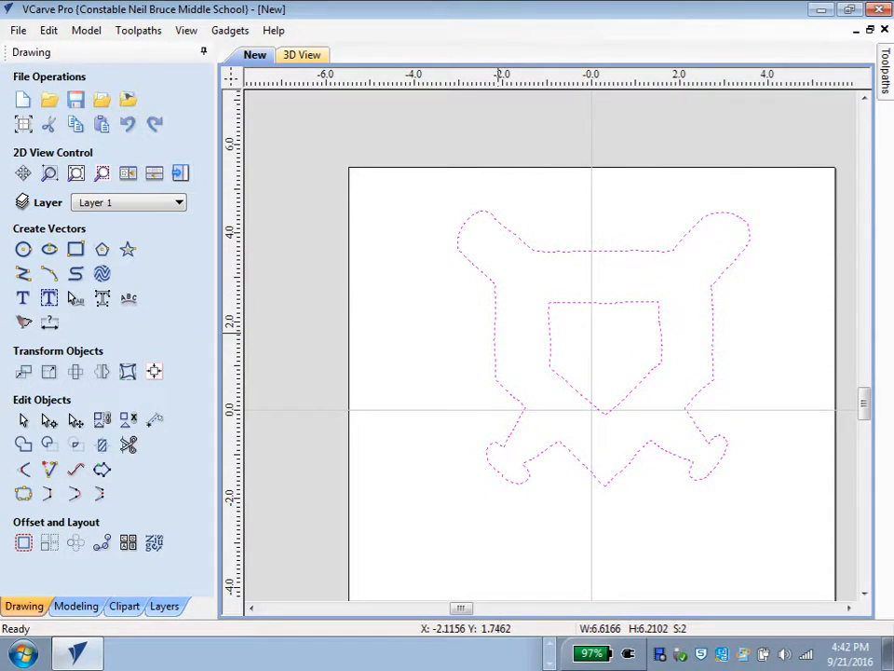
click(493, 340)
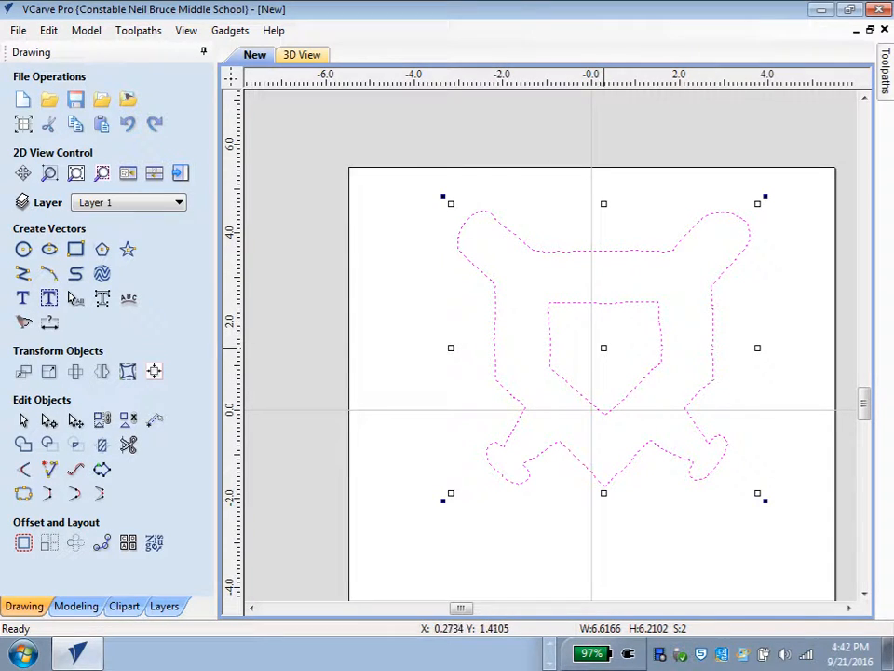
drag(603, 346, 591, 410)
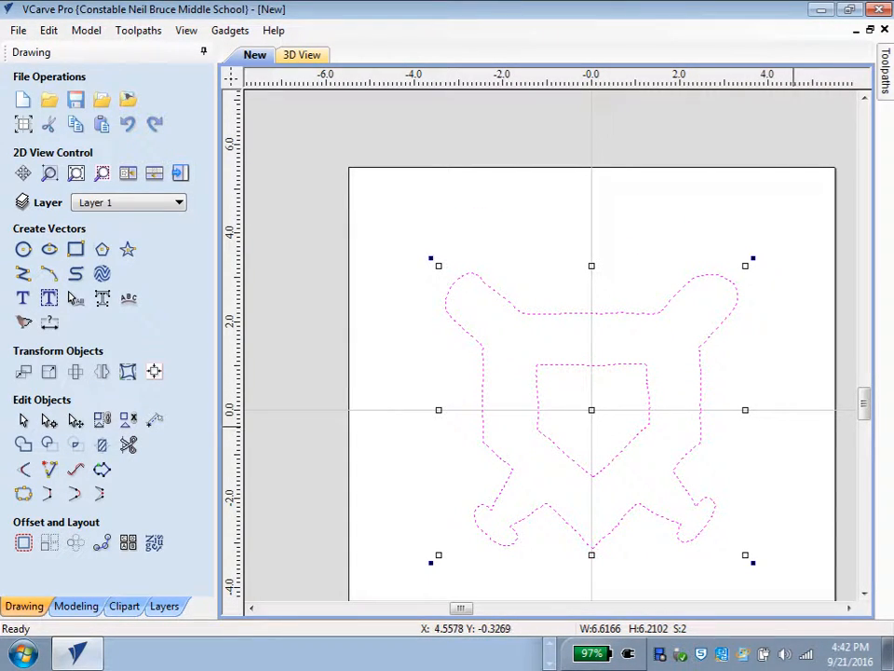
Save the job on the Desktop as a VCarve file named Mireau.crv.
click(18, 29)
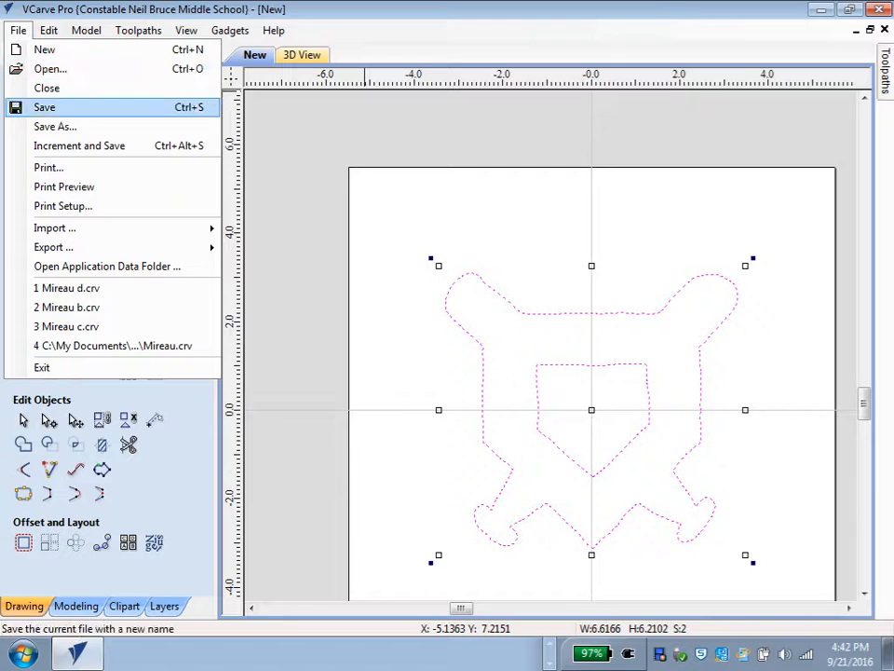
click(55, 125)
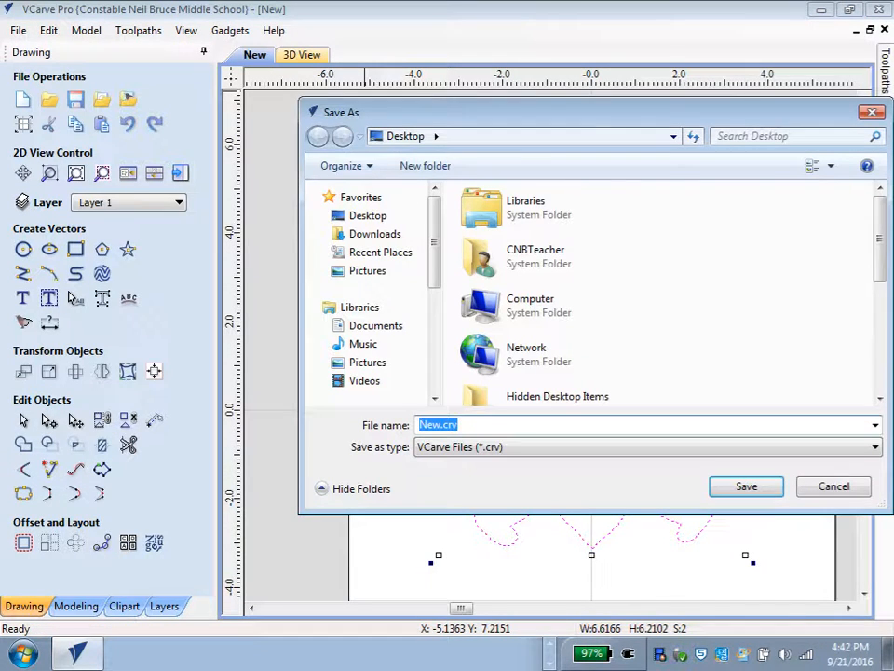
click(441, 425)
key(BackSpace)
key(BackSpace)
key(BackSpace)
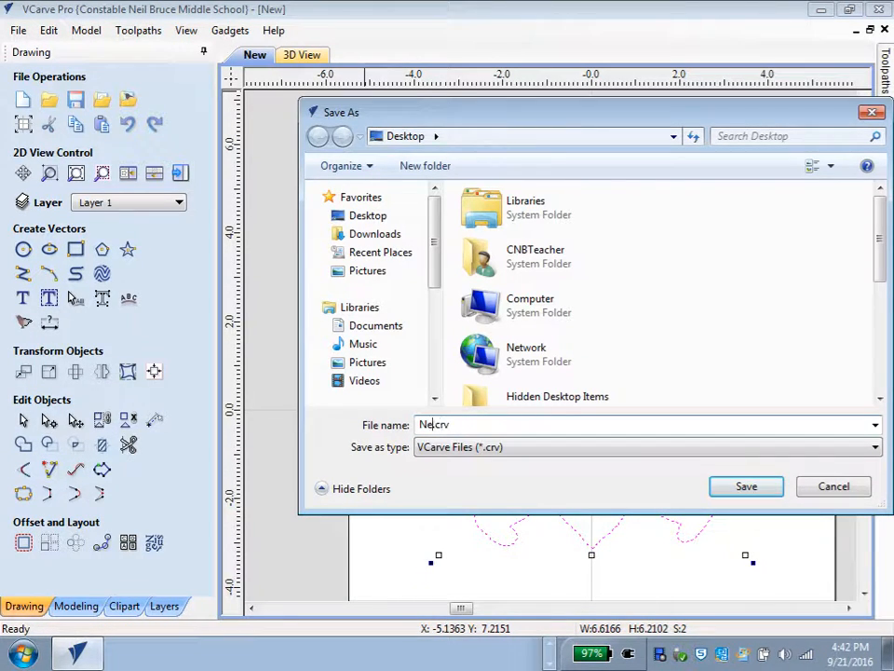
text(Mireau)
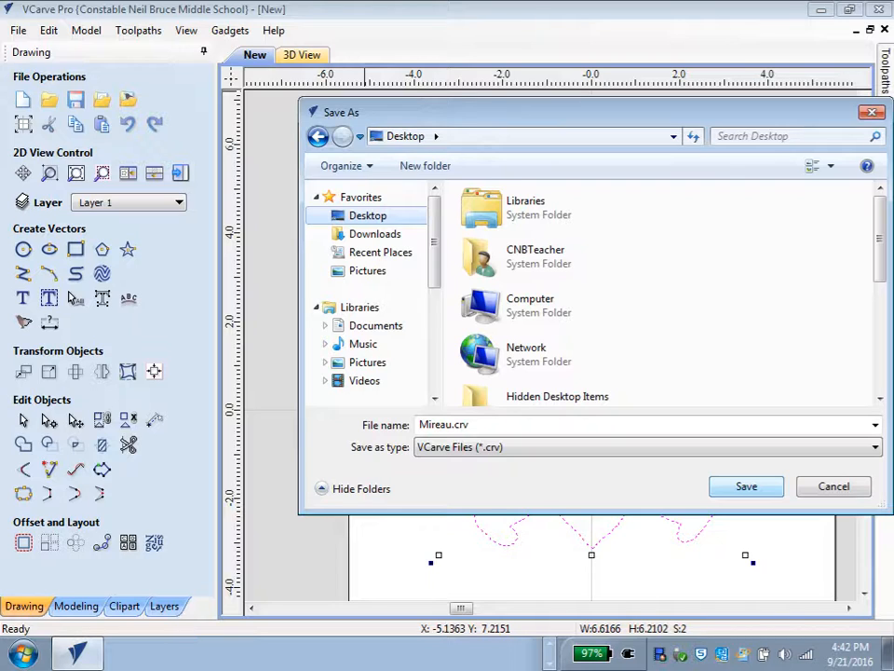
key(Return)
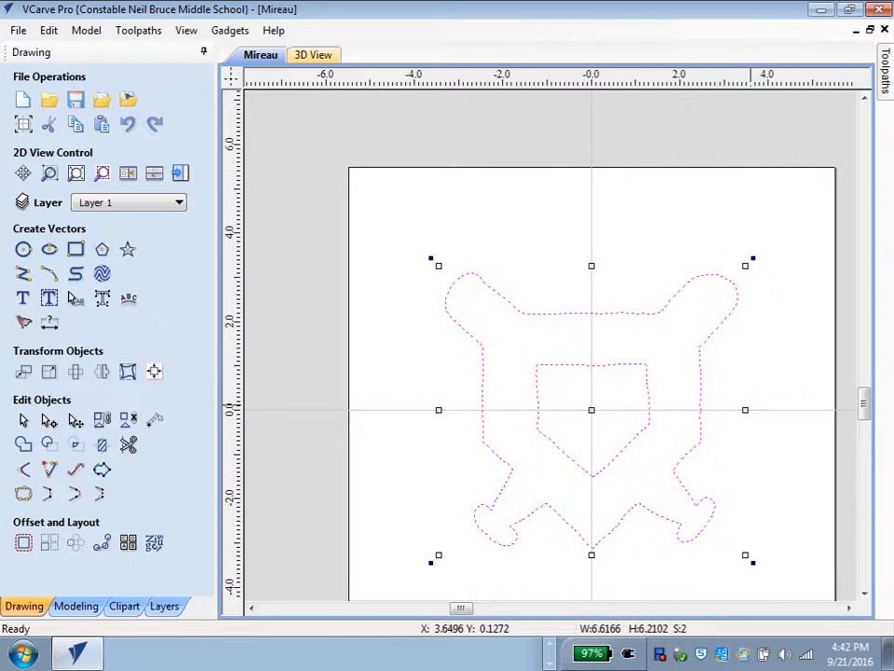
Deselect both outlines and keep the toolpath operations permanently displayed beside the drawing.
scroll(766, 403, down, 1)
scroll(766, 403, up, 1)
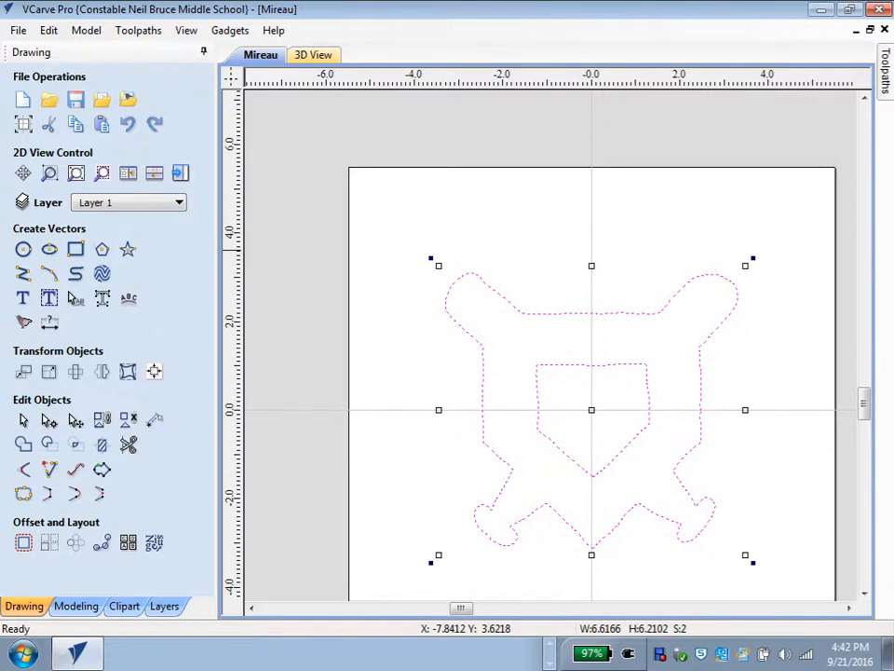
click(75, 173)
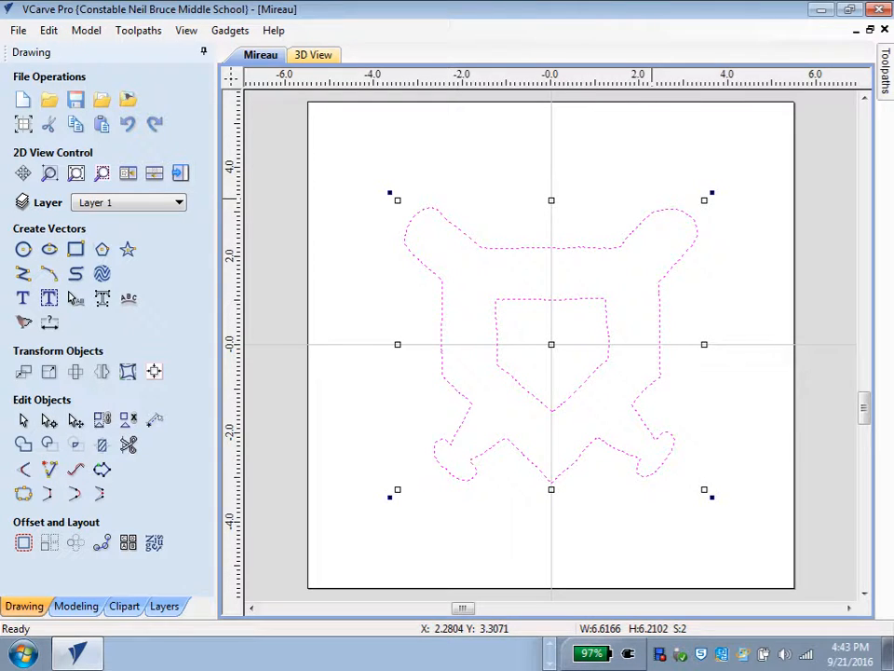
click(630, 166)
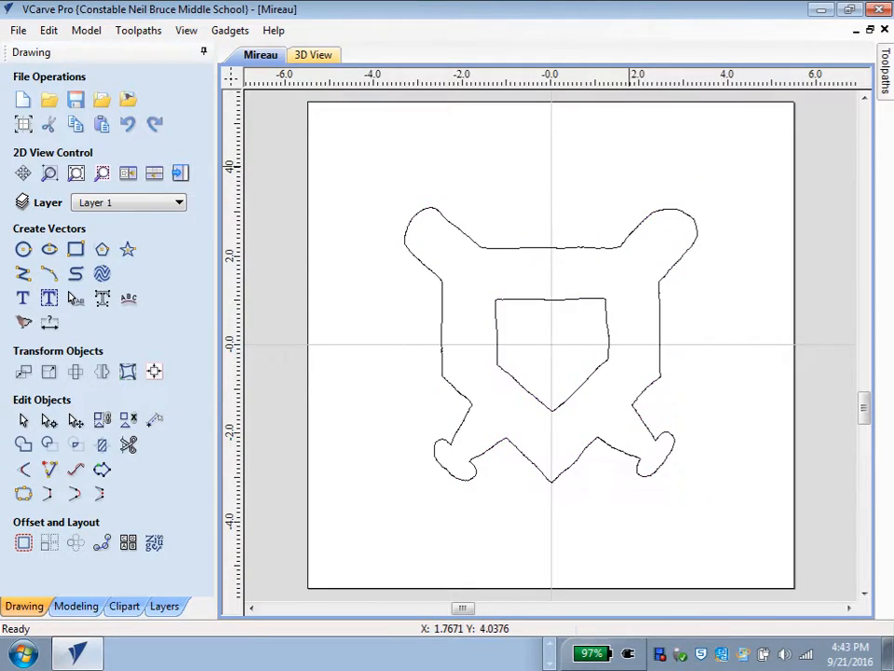
click(885, 73)
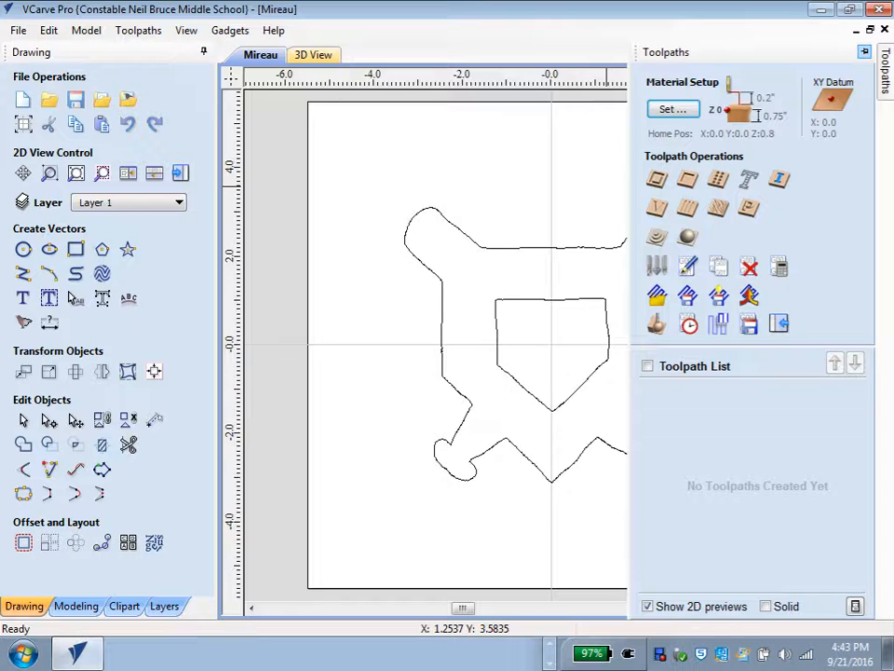
click(864, 52)
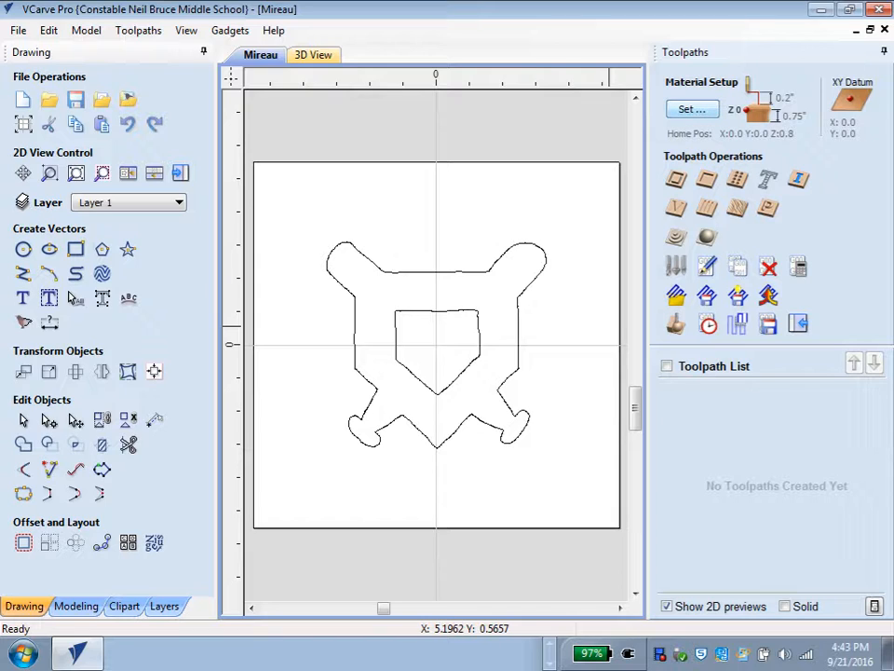
Set up the material with Z zero on the top surface, the XY datum at the centre, and 0.75 inch thickness.
click(692, 109)
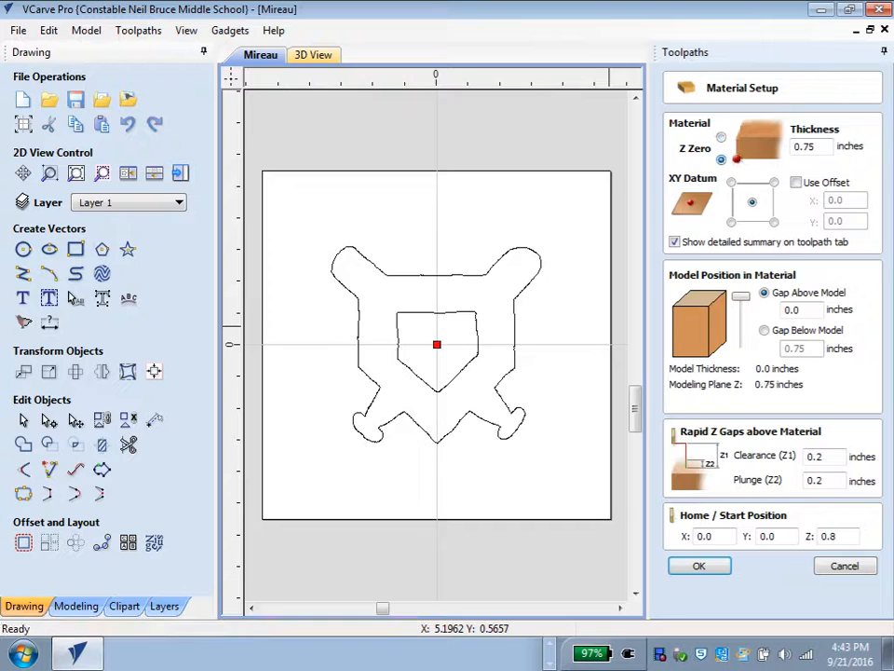
click(731, 183)
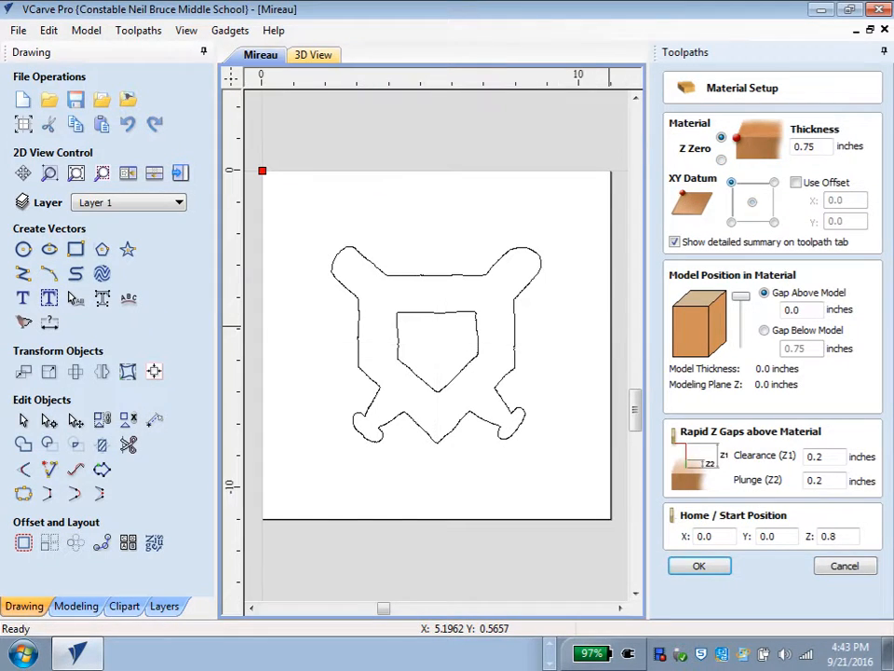
click(774, 182)
click(774, 223)
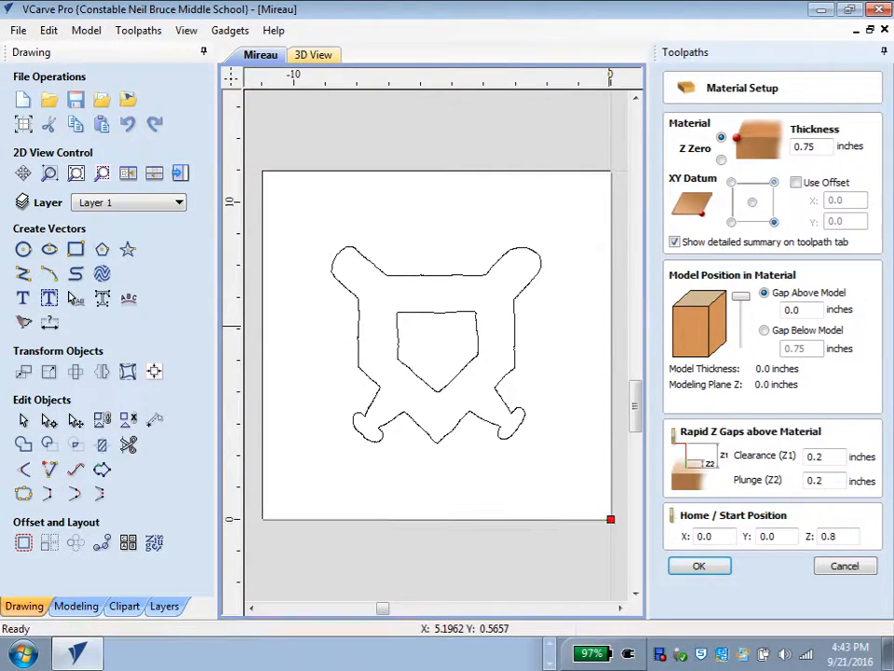
click(731, 223)
click(751, 202)
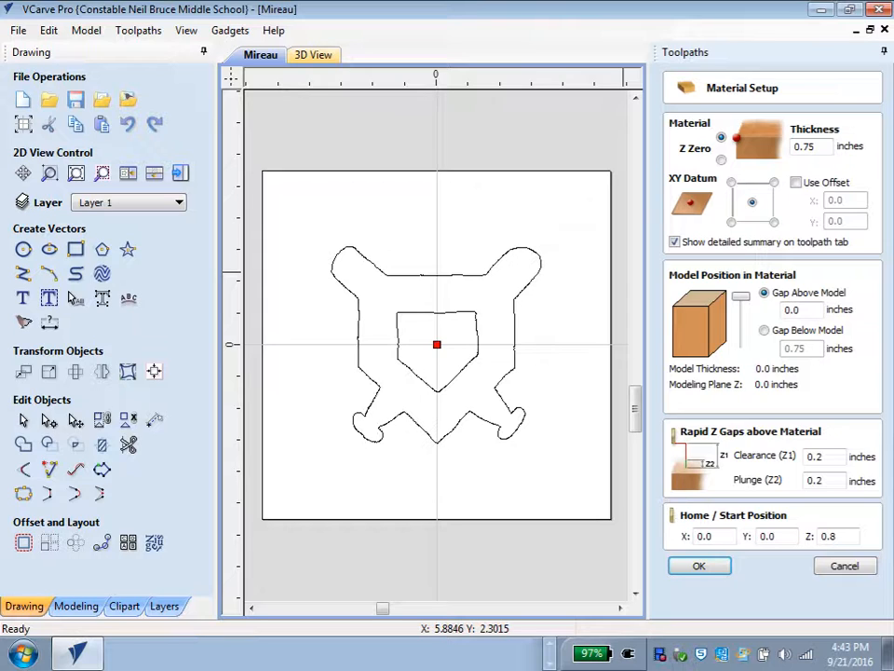
drag(817, 146, 795, 146)
click(817, 146)
key(Return)
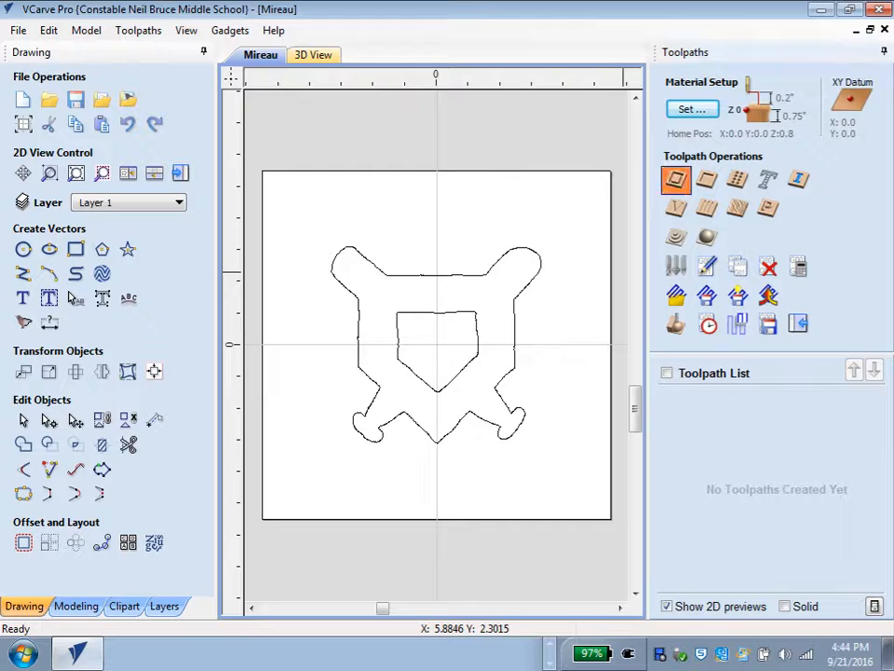
Start a 2D profile toolpath cutting 0.78 inches deep outside the vectors, and enable tabs on it.
click(676, 178)
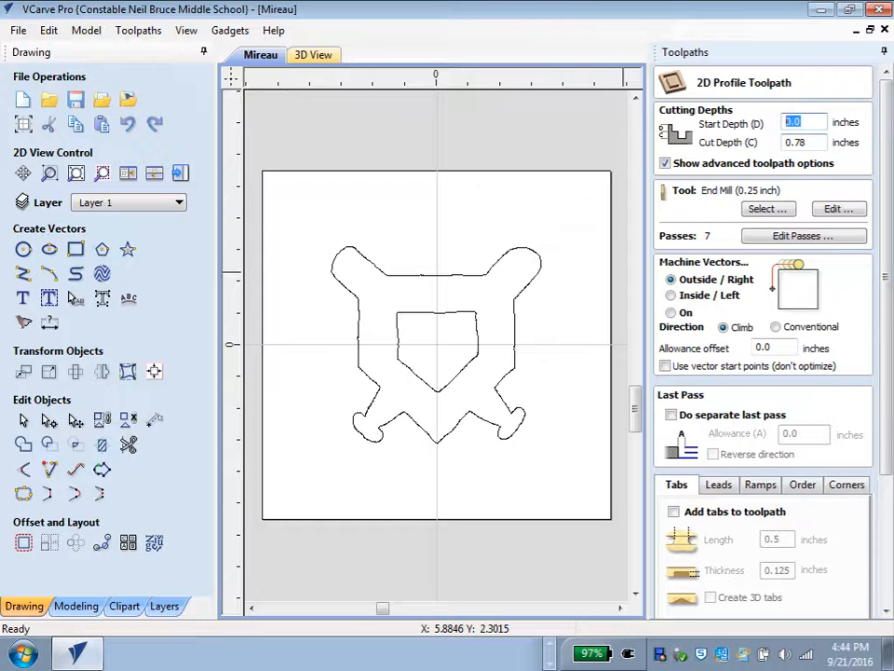
key(Tab)
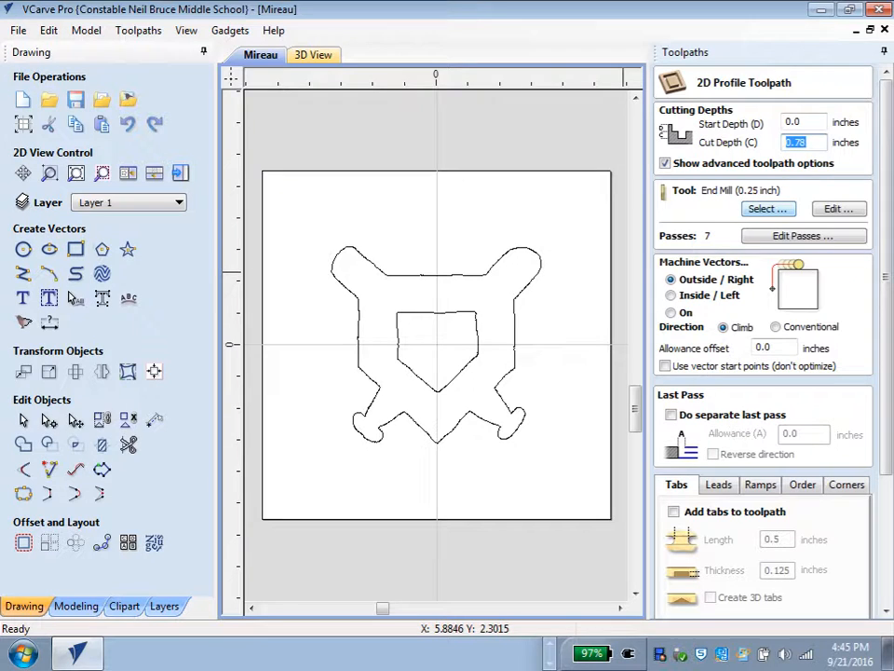
scroll(763, 354, down, 4)
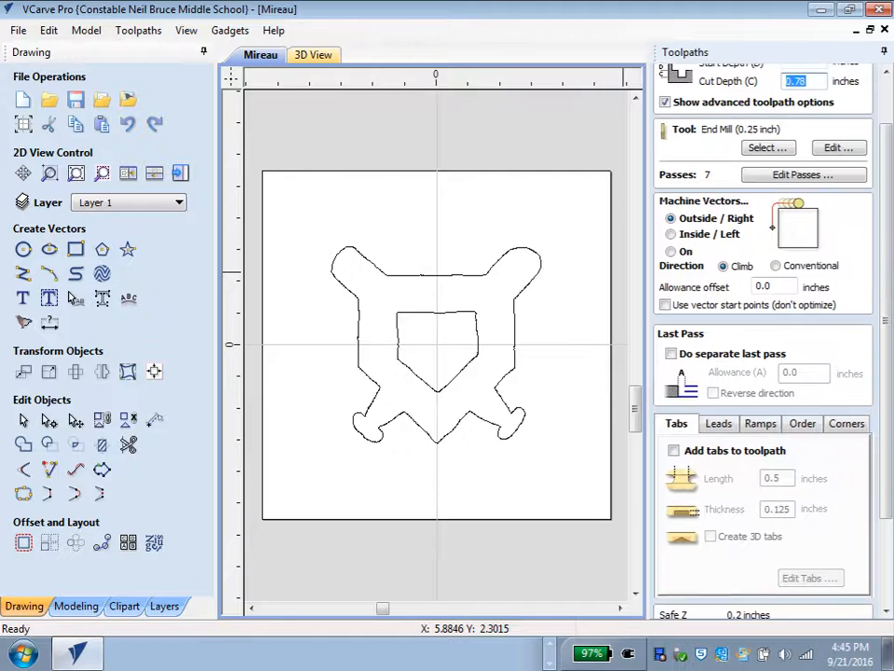
scroll(764, 354, down, 2)
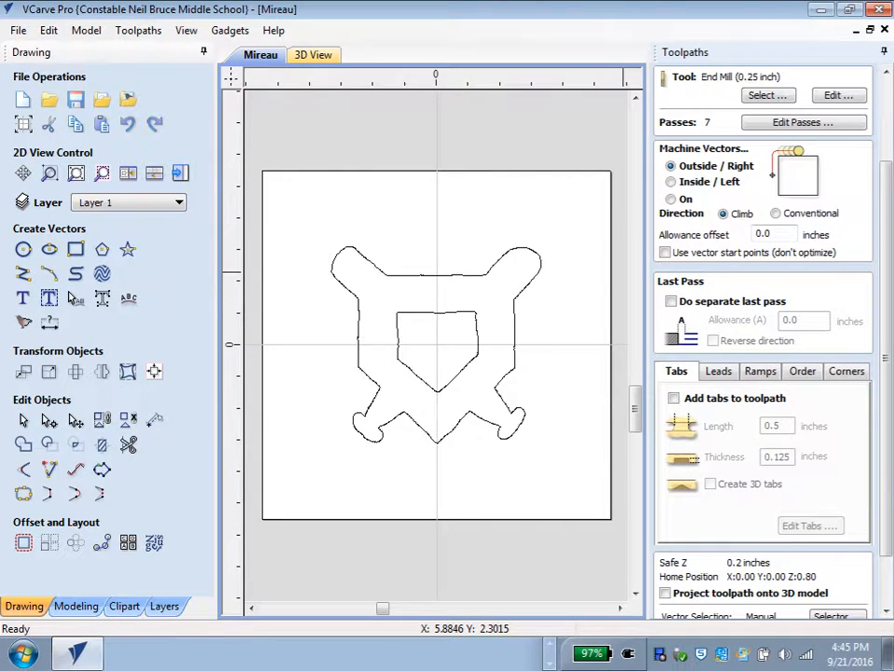
scroll(764, 353, down, 1)
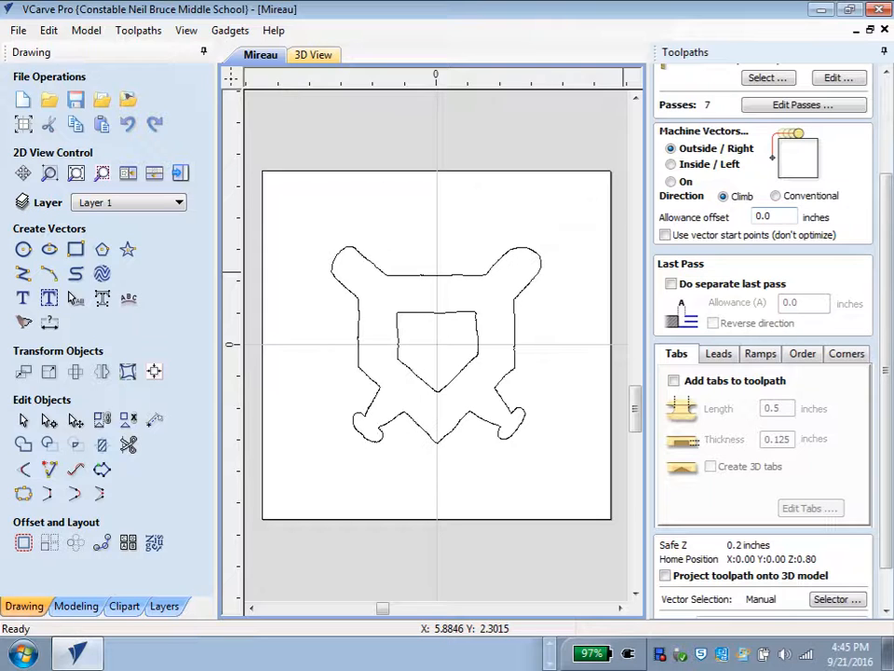
scroll(755, 235, down, 1)
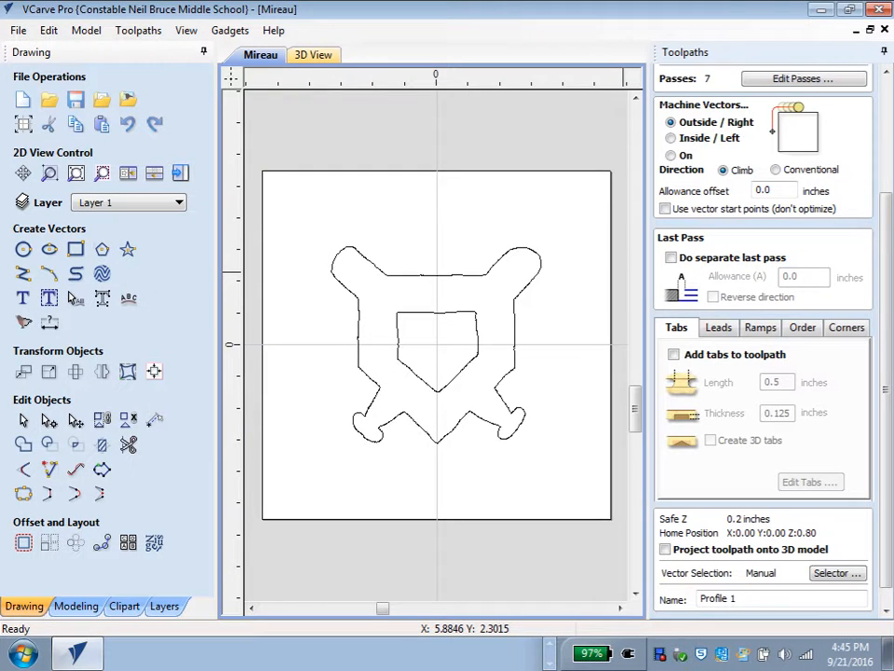
scroll(764, 336, down, 1)
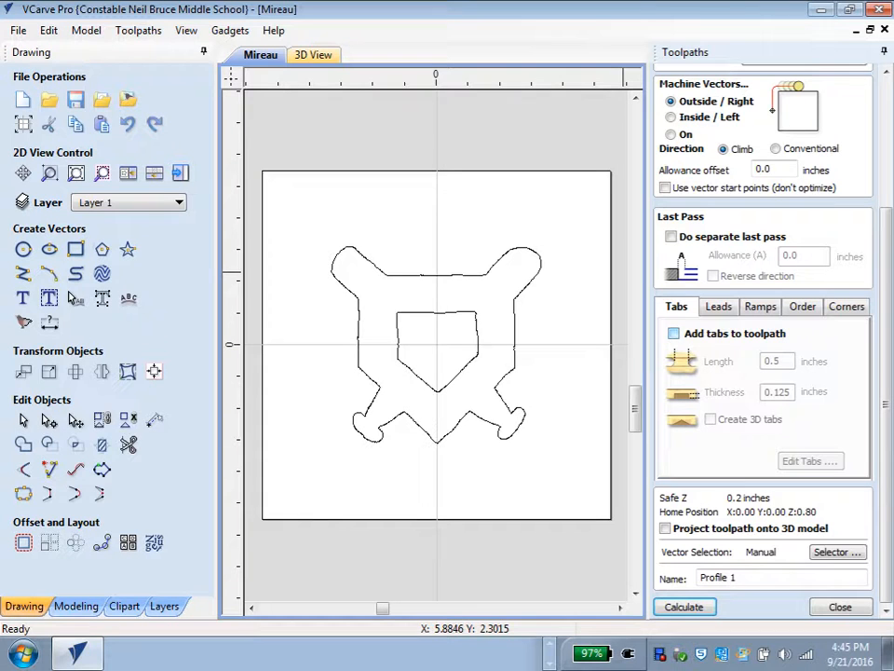
click(674, 334)
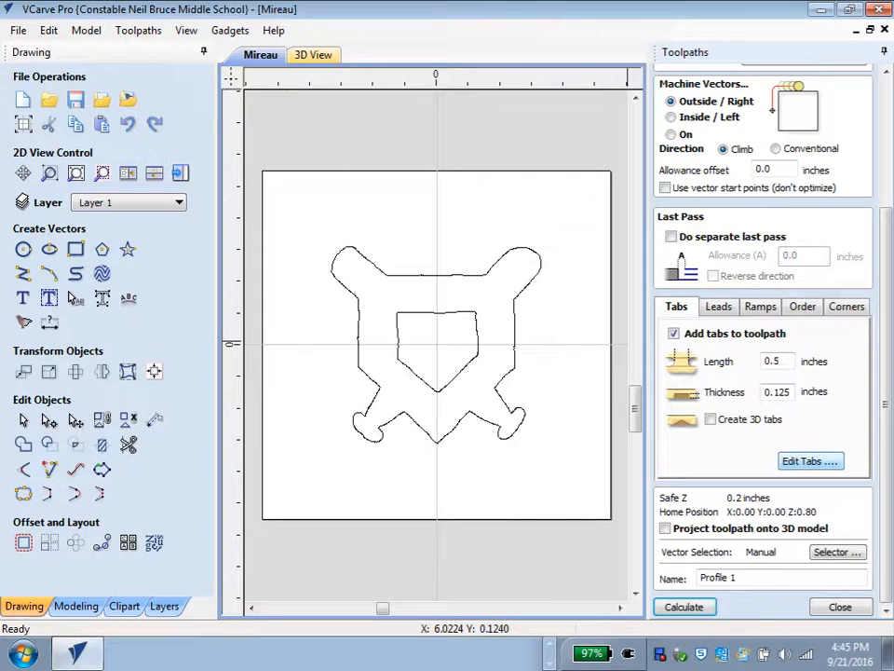
Select the figure outline and the central shield outline together for tab placement.
click(811, 461)
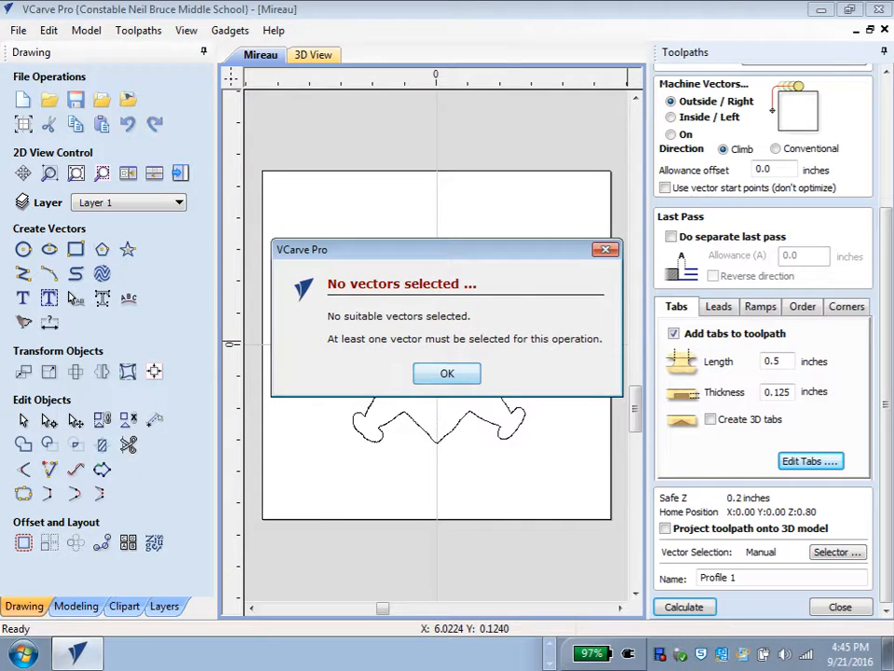
click(448, 373)
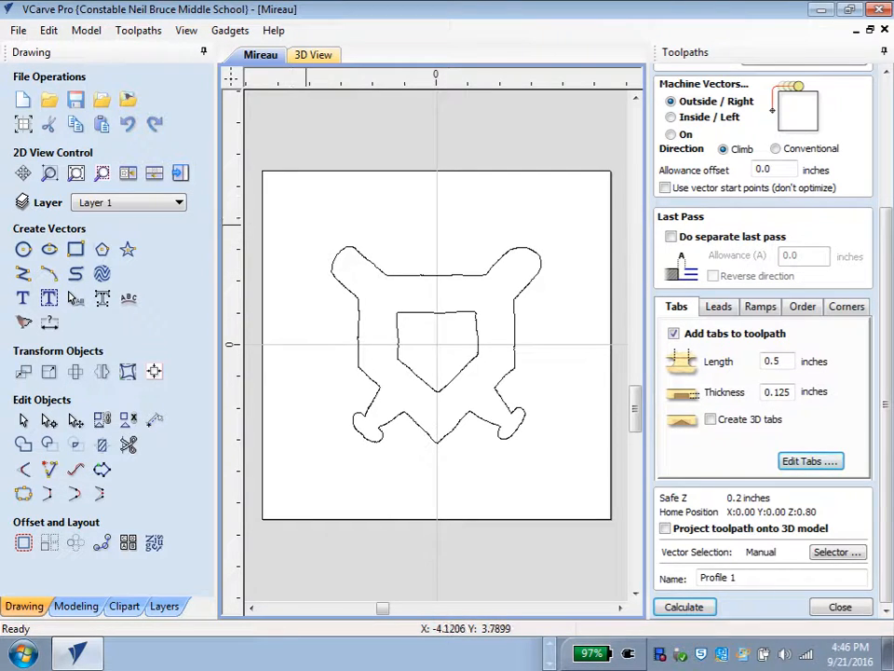
mouse_move(306, 225)
mouse_down()
mouse_move(424, 262)
mouse_move(536, 366)
mouse_move(563, 471)
mouse_up()
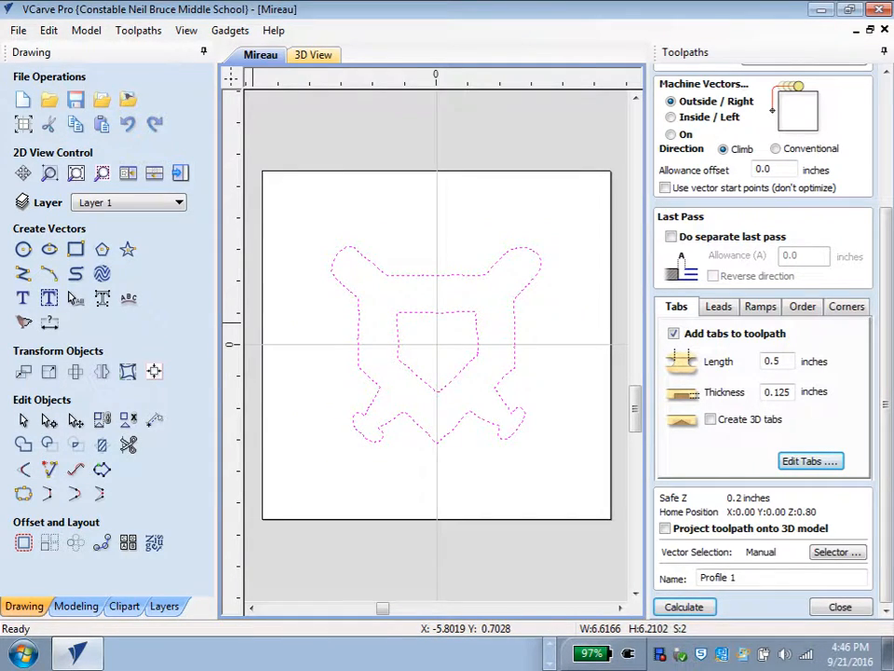
click(24, 420)
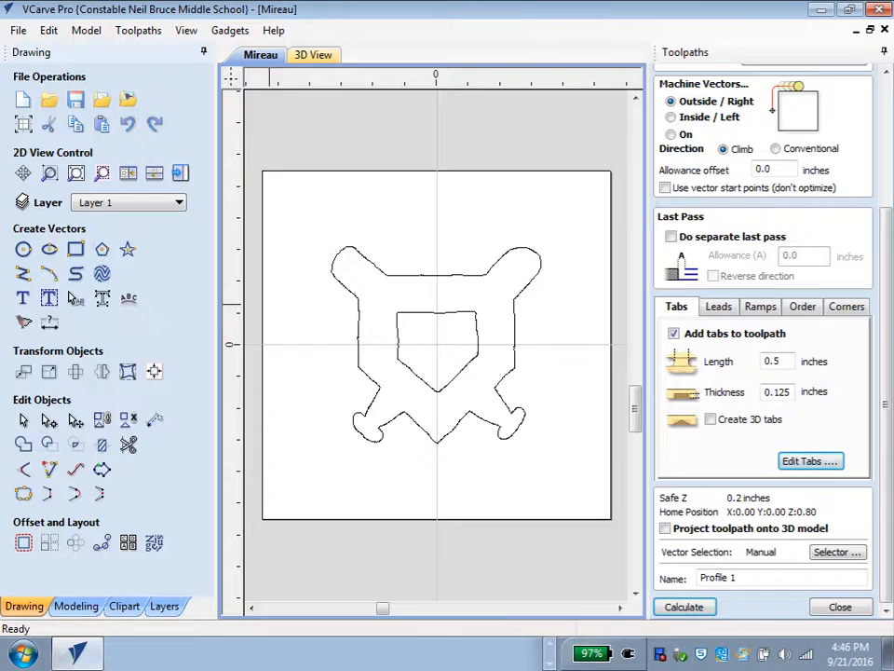
drag(302, 217, 568, 458)
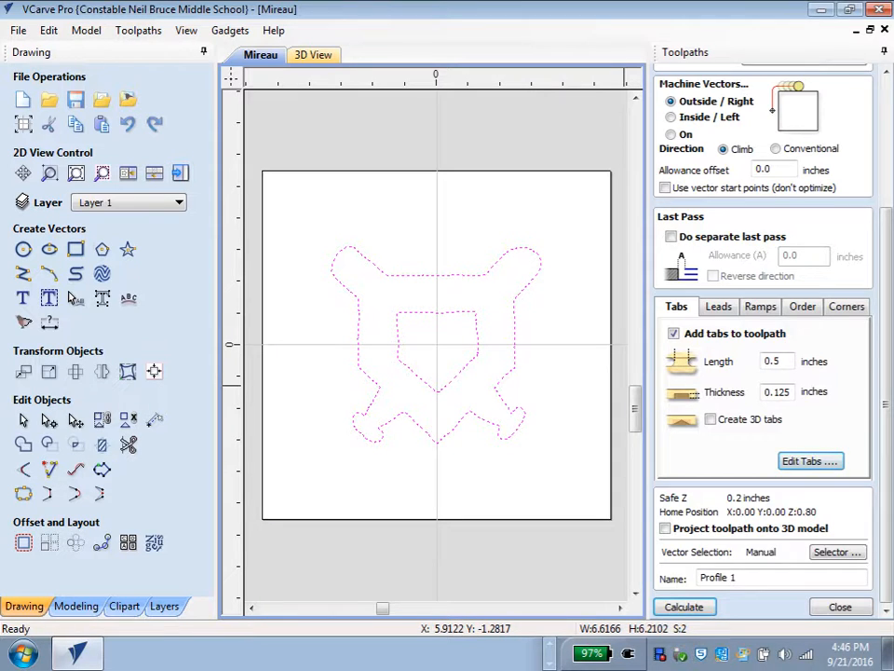
Add a constant number of 3 tabs to each selected outline, and shift the tab on the figure's upper-right arm slightly outward.
click(811, 460)
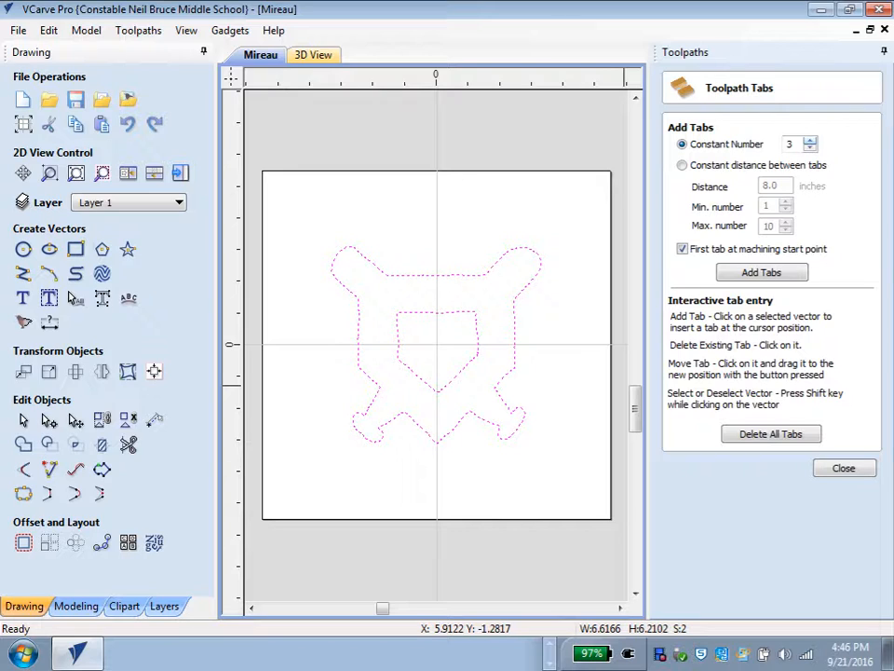
click(811, 140)
click(811, 148)
click(761, 272)
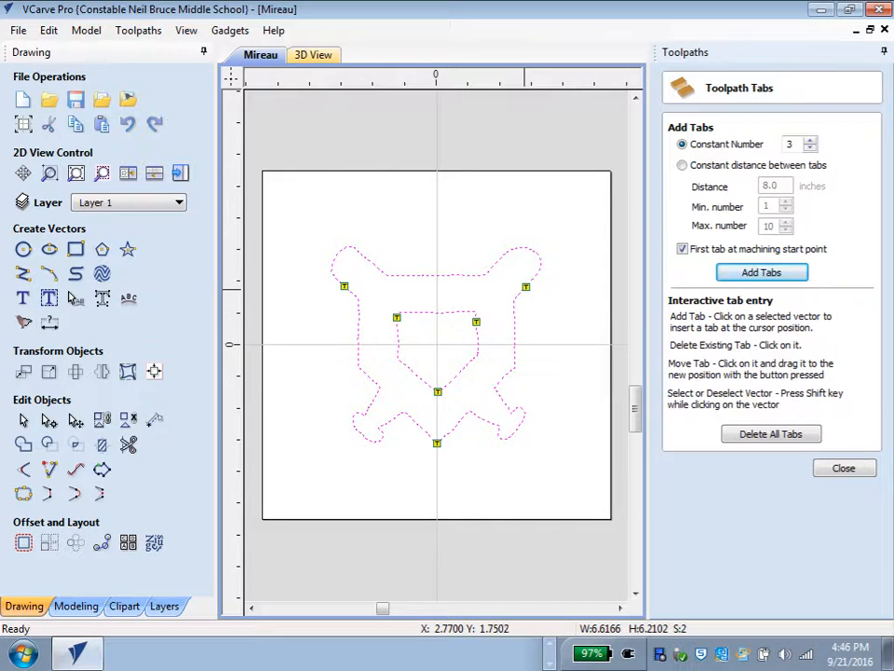
drag(526, 287, 531, 280)
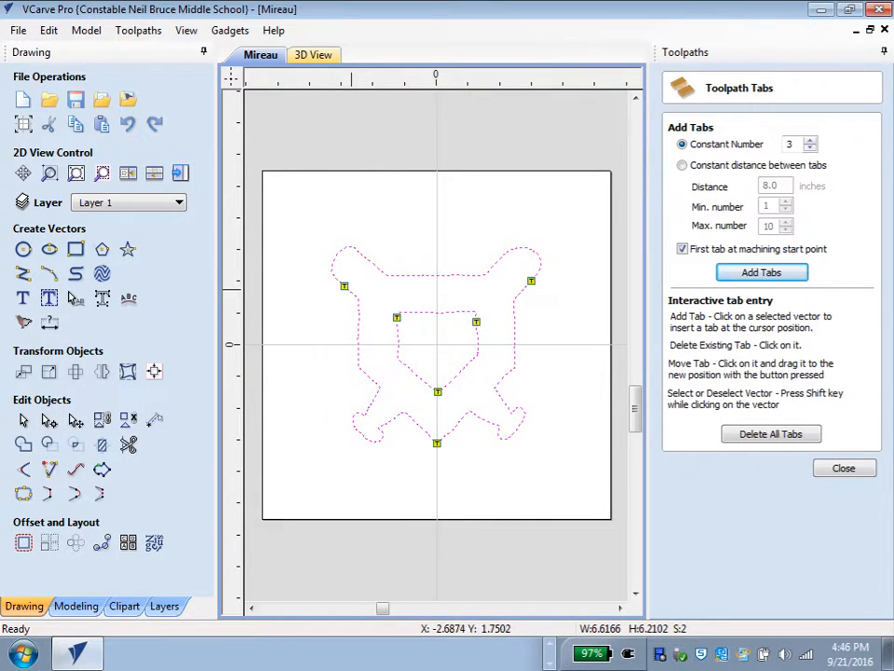
Reposition the tabs onto straight edges: the figure's left side and lower point, and the shield's left, top and lower-right edges.
mouse_move(344, 285)
mouse_down()
mouse_move(359, 315)
mouse_move(398, 331)
mouse_up()
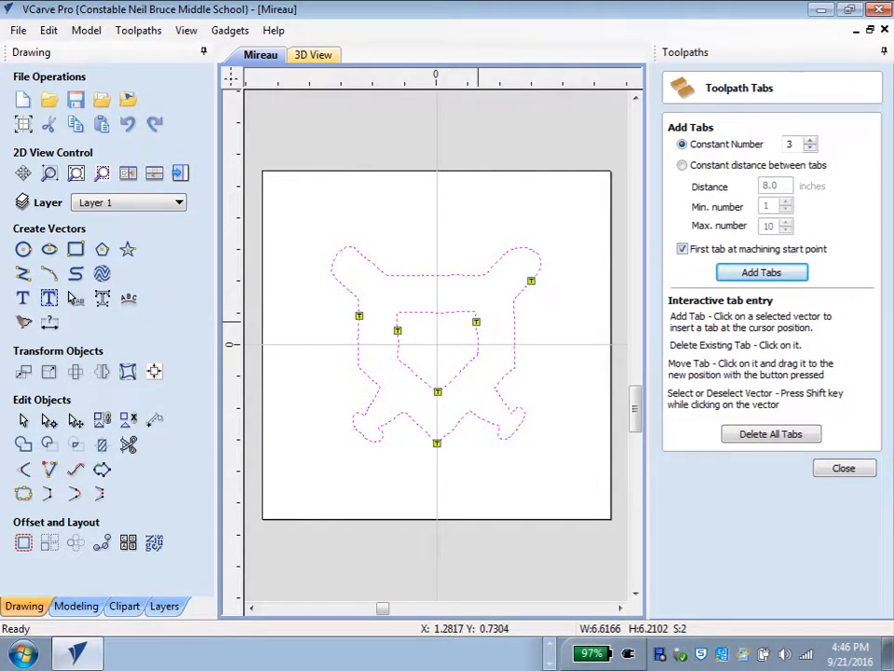
drag(477, 322, 451, 313)
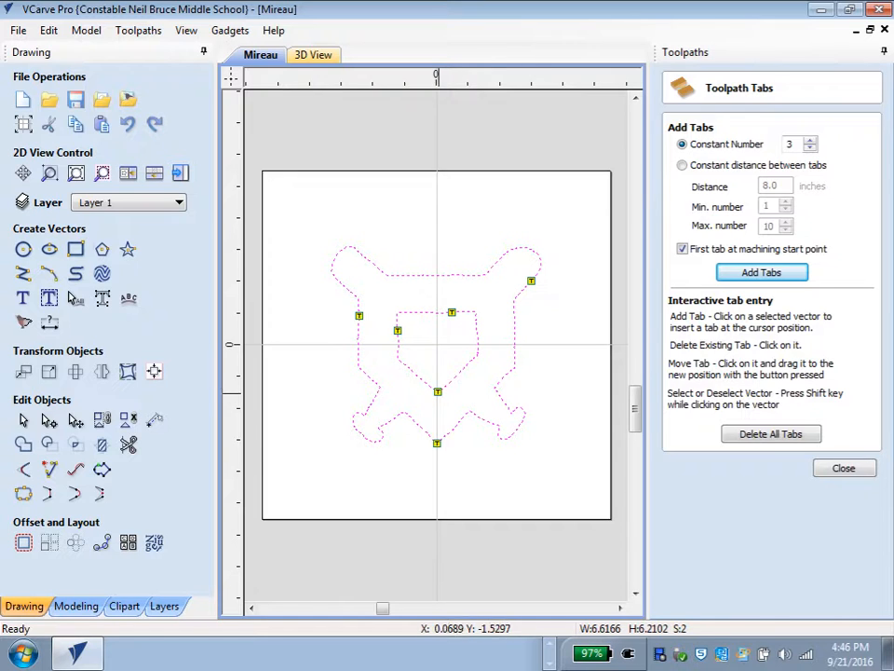
drag(438, 391, 457, 374)
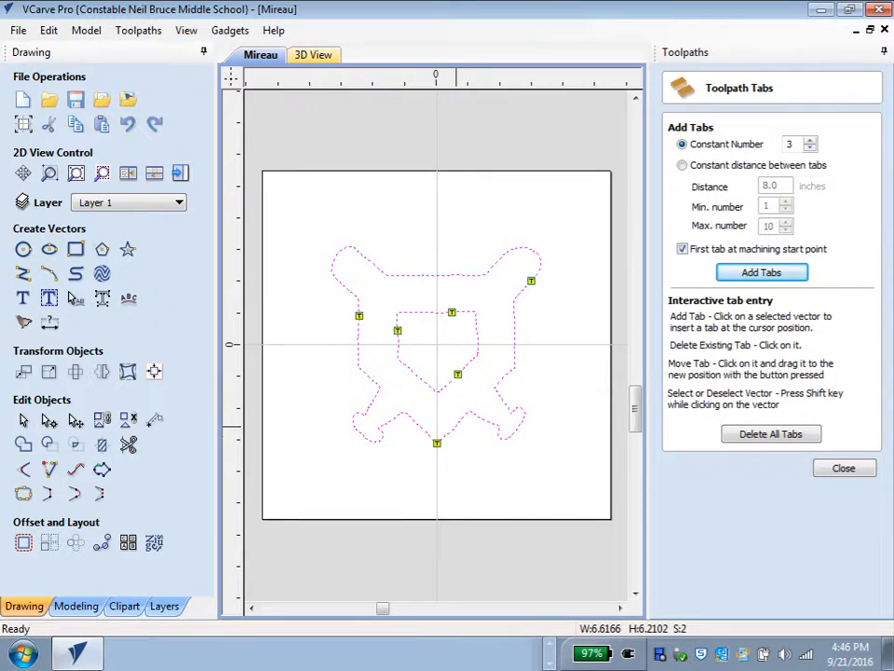
drag(437, 442, 456, 425)
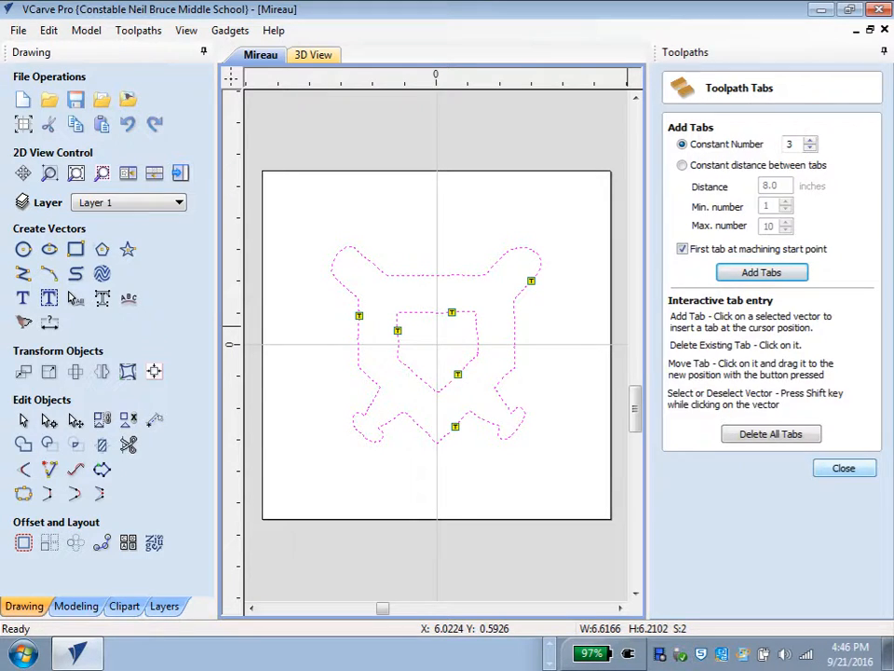
click(844, 468)
Name the profile toolpath with the designer's surname followed by 1, and calculate it, accepting the cut through the material.
scroll(764, 372, down, 3)
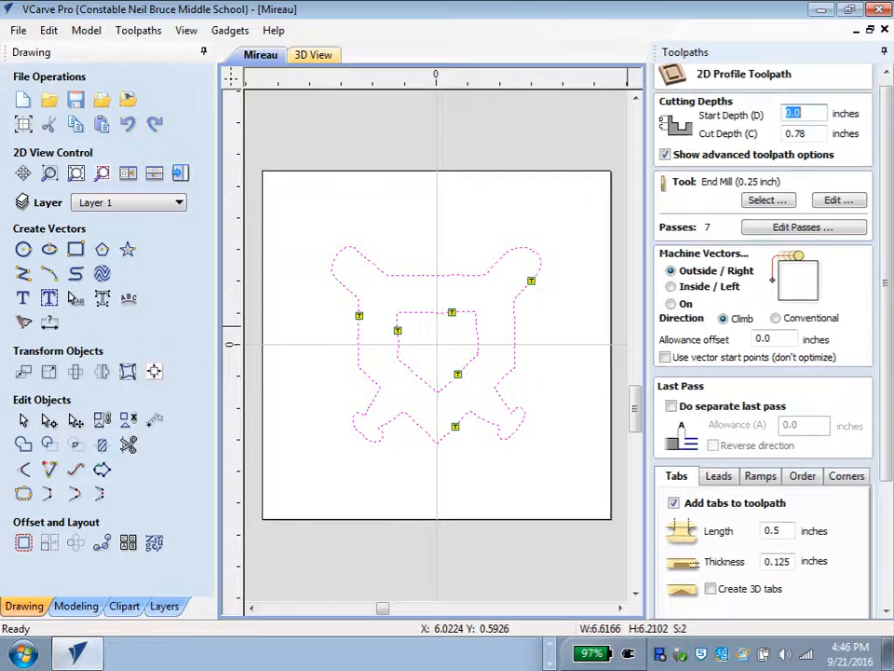
scroll(764, 372, down, 4)
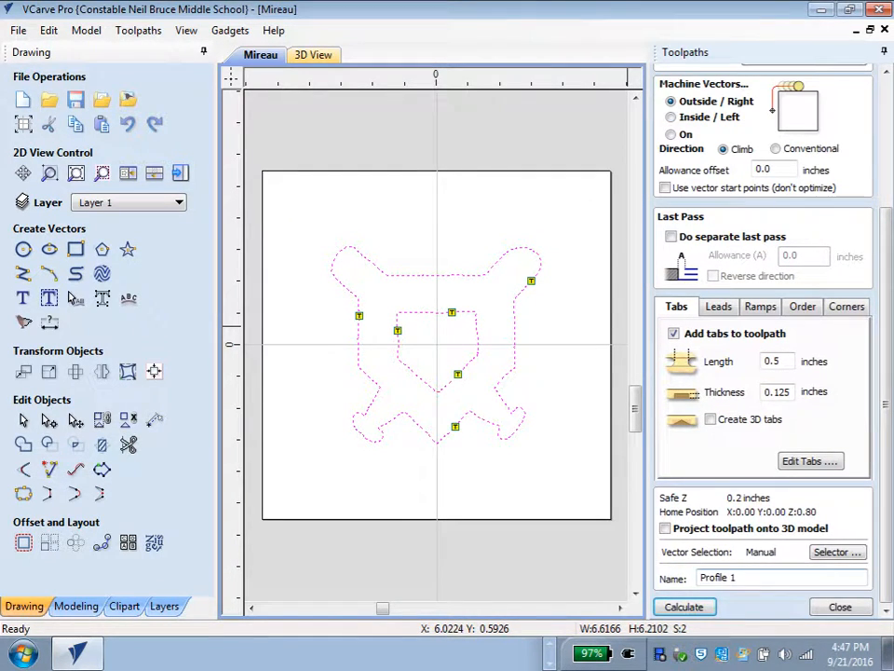
click(728, 577)
key(BackSpace)
key(BackSpace)
key(BackSpace)
key(BackSpace)
key(BackSpace)
key(BackSpace)
key(BackSpace)
text(Mireau)
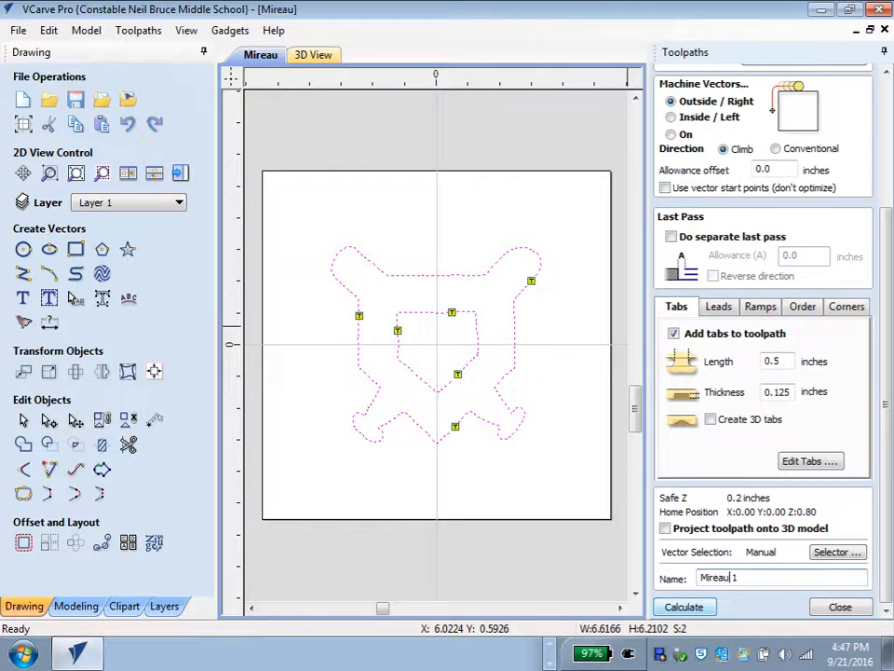
key(Return)
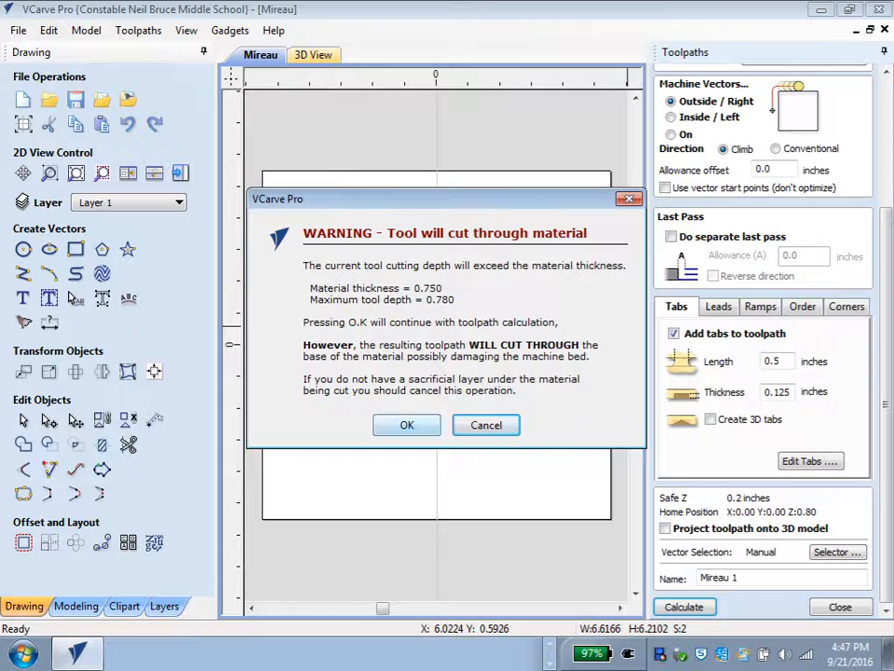
click(407, 425)
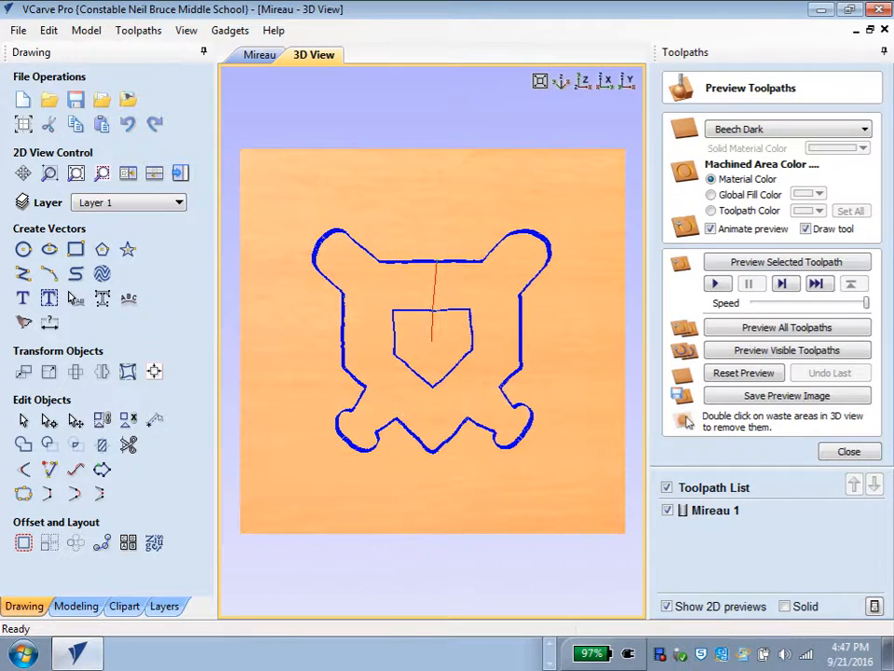
Preview the profile toolpath at a reduced simulation speed, compare the cut with the toolpath lines displayed, and close the preview.
drag(866, 302, 829, 303)
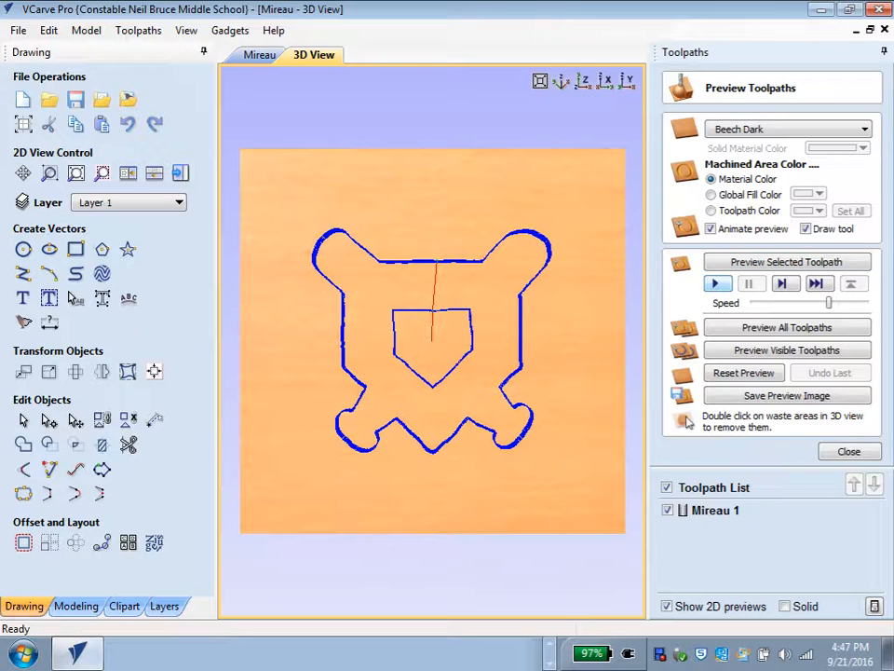
key(Return)
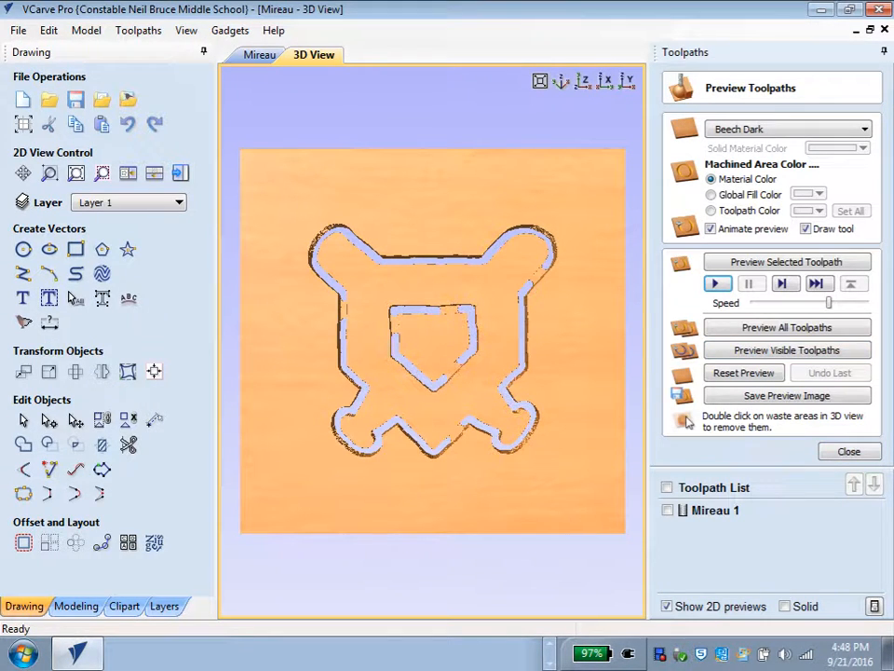
click(668, 511)
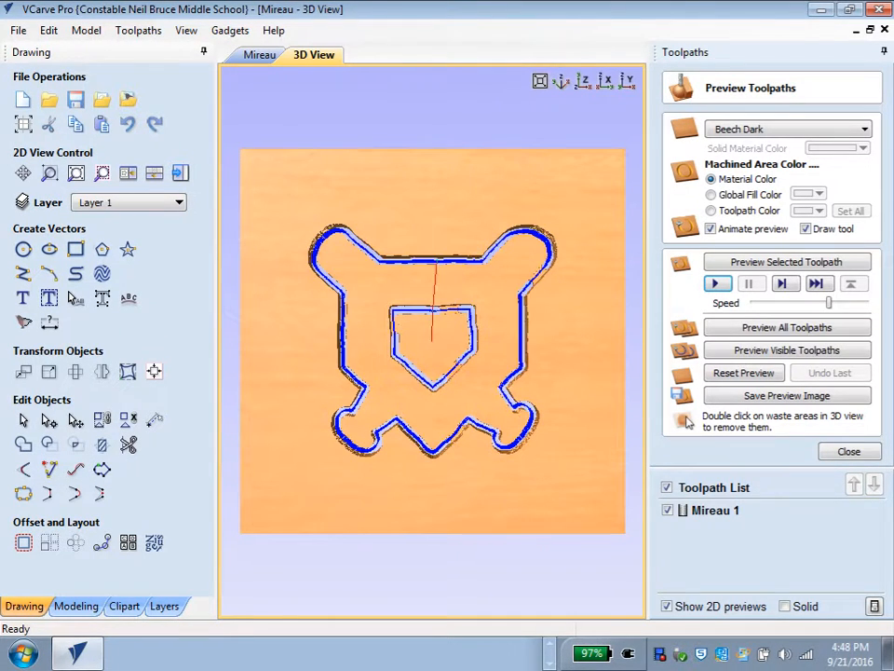
click(667, 510)
click(667, 510)
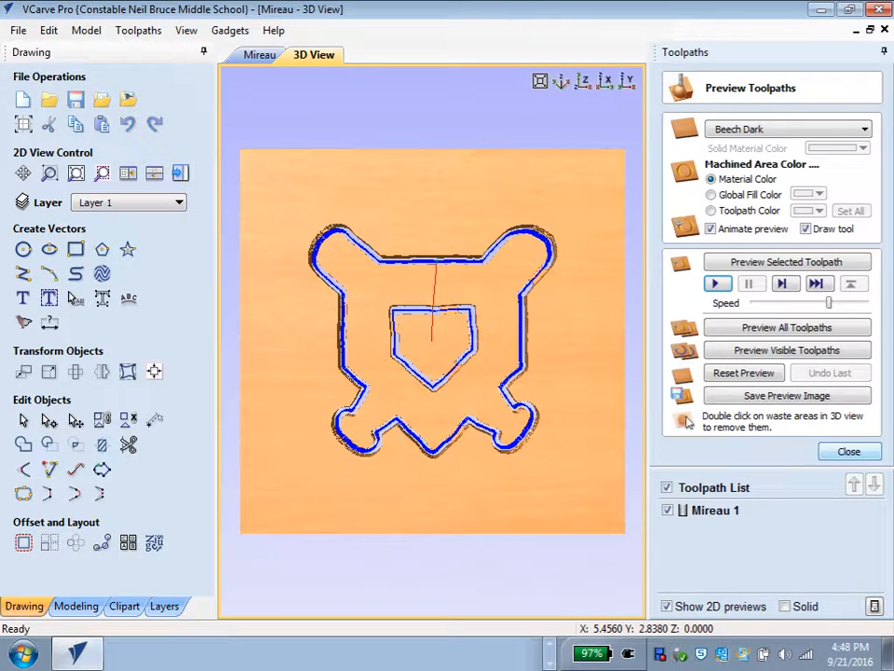
click(849, 452)
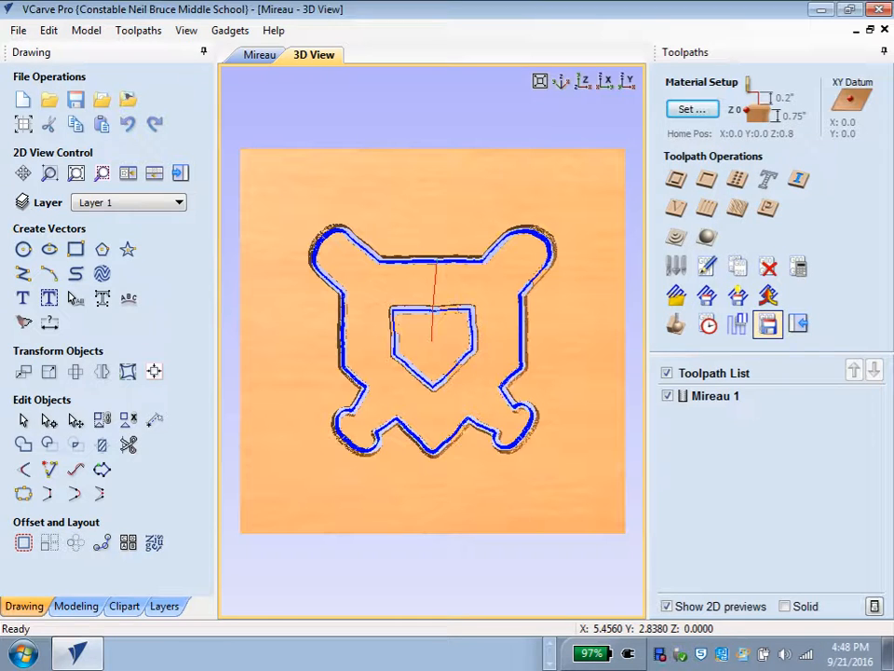
Start saving the toolpath with the CWI Professor_Basic(*.mmg) post processor.
click(768, 323)
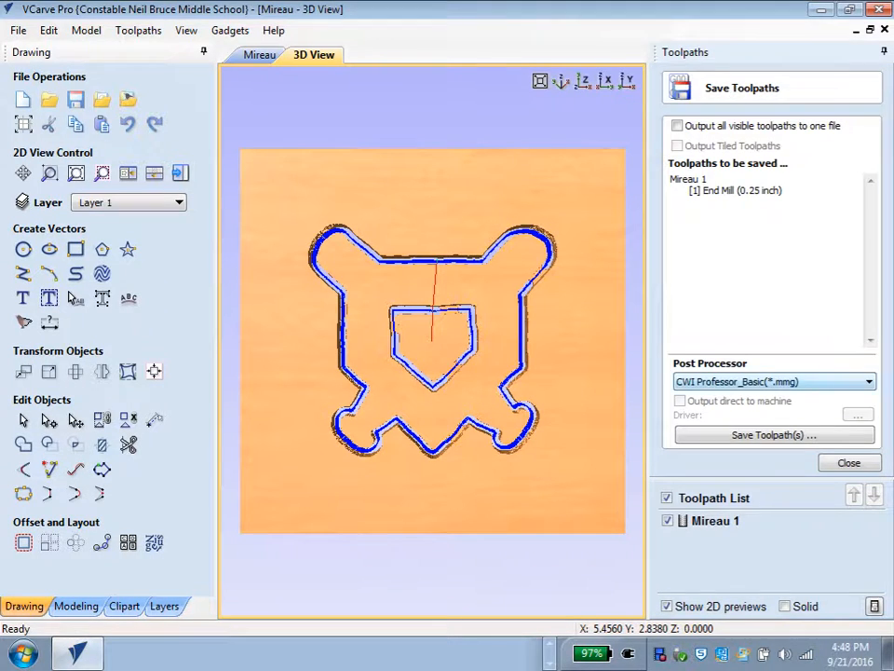
click(773, 381)
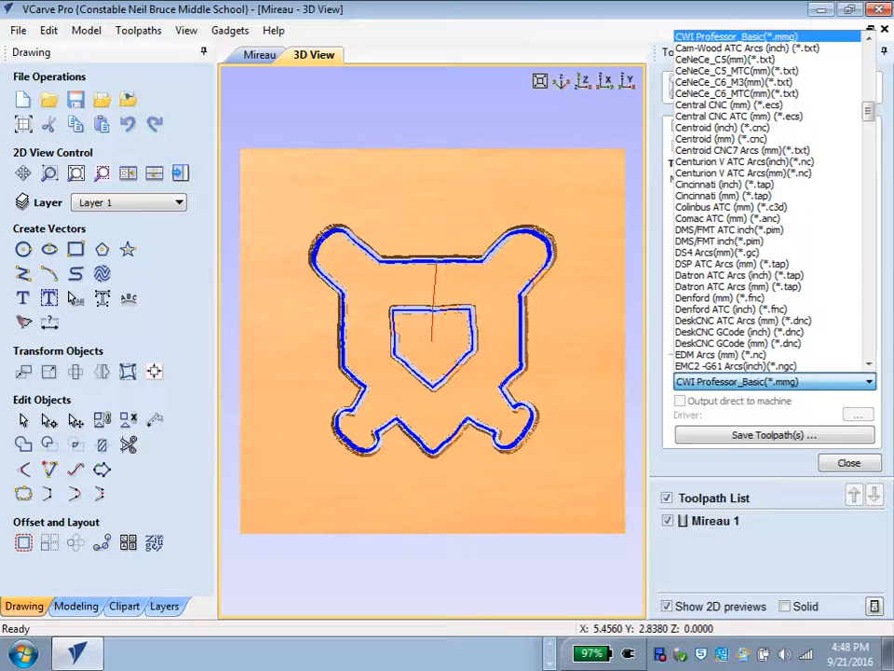
click(736, 37)
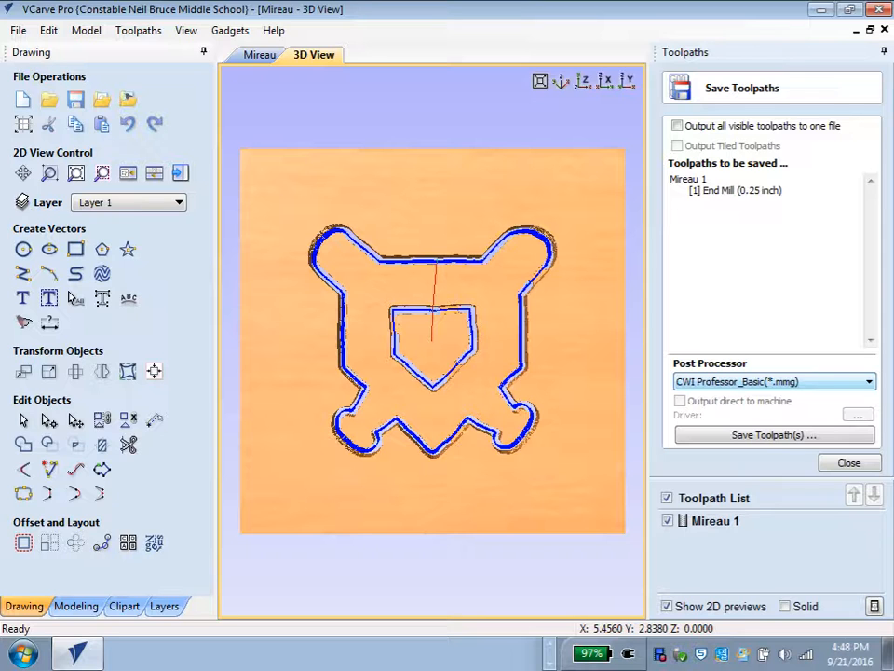
click(868, 382)
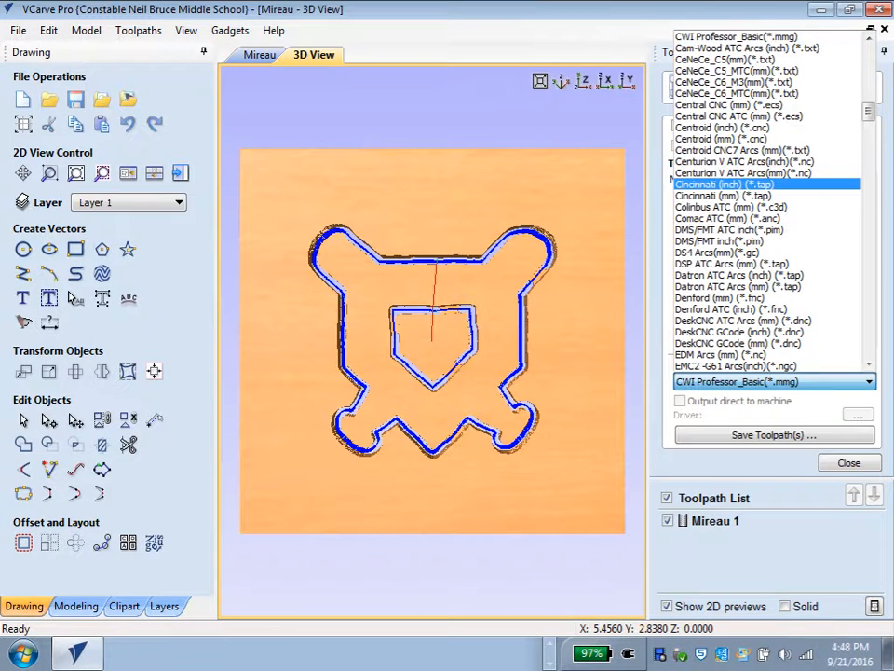
click(868, 382)
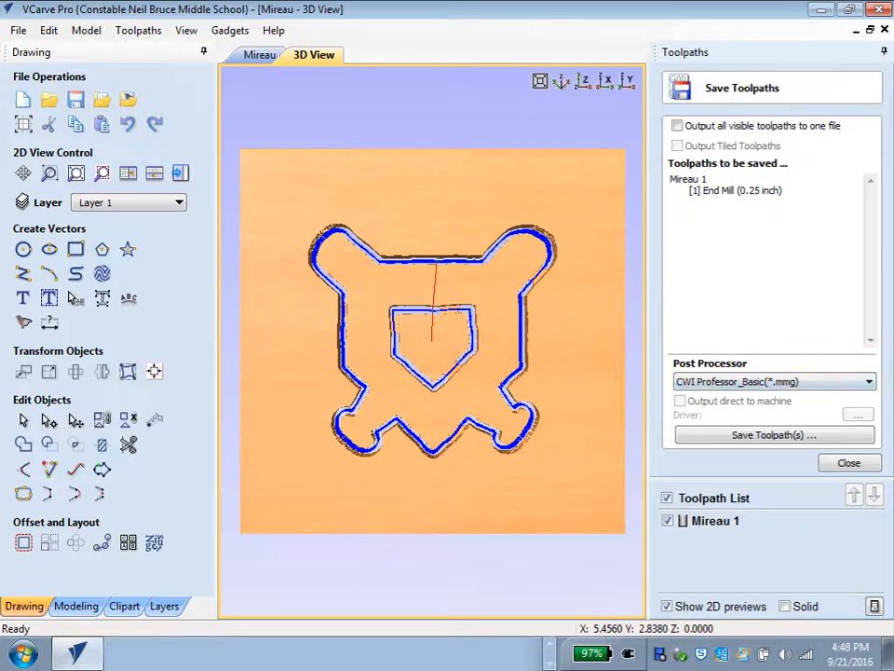
Save the toolpath to the Desktop as an .mmg file under its suggested name, and save the current job file.
click(774, 435)
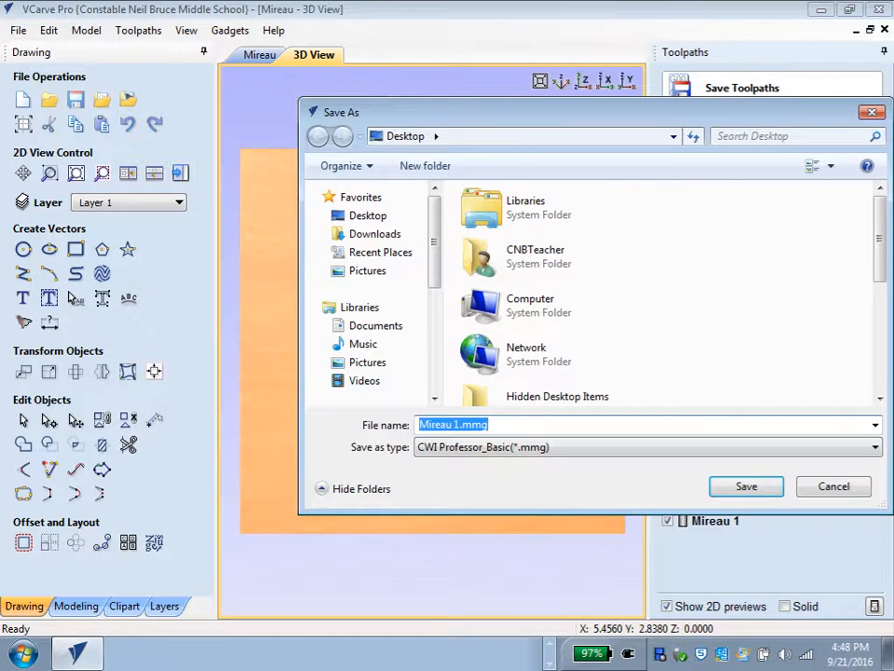
drag(596, 111, 472, 99)
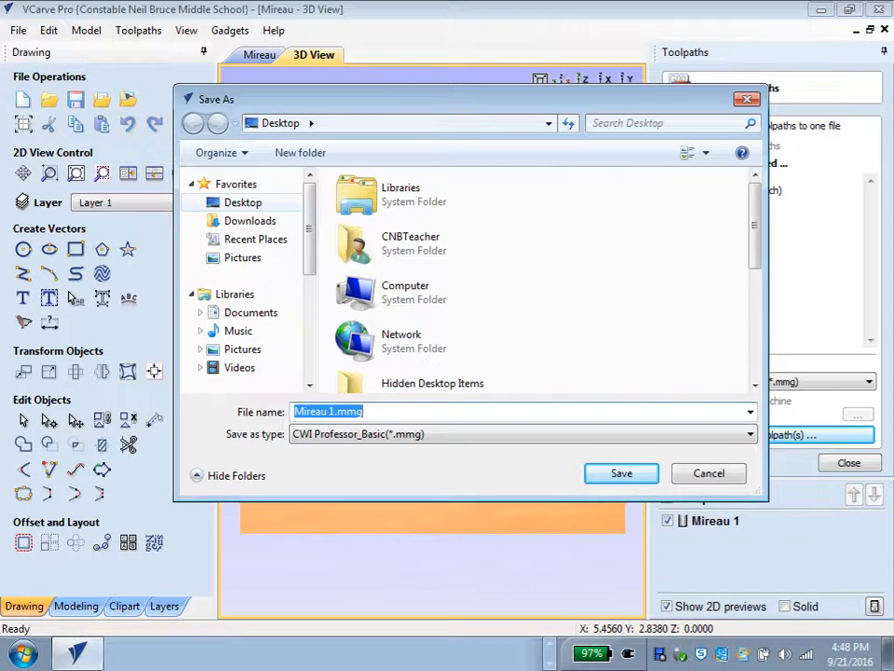
click(243, 202)
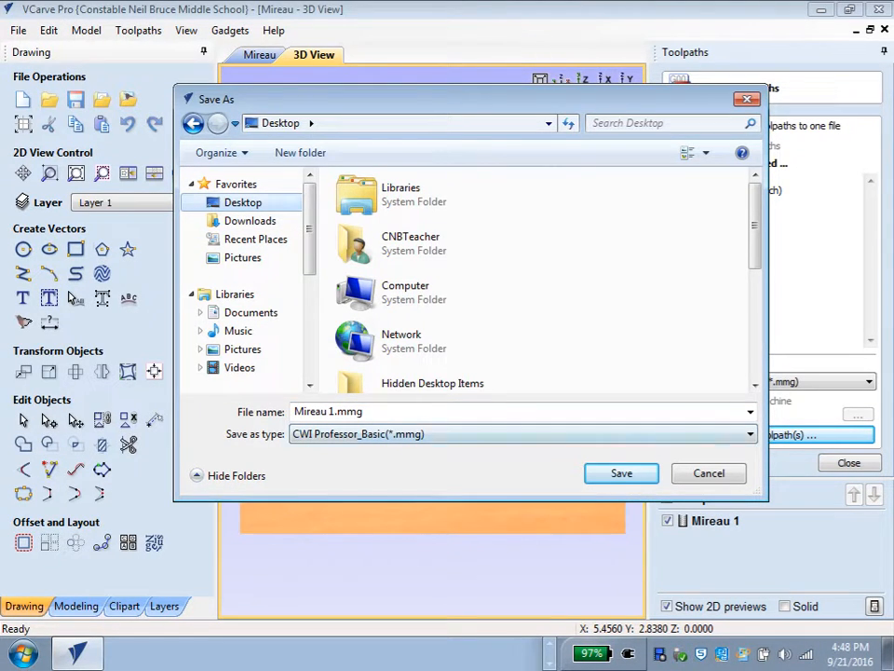
click(391, 412)
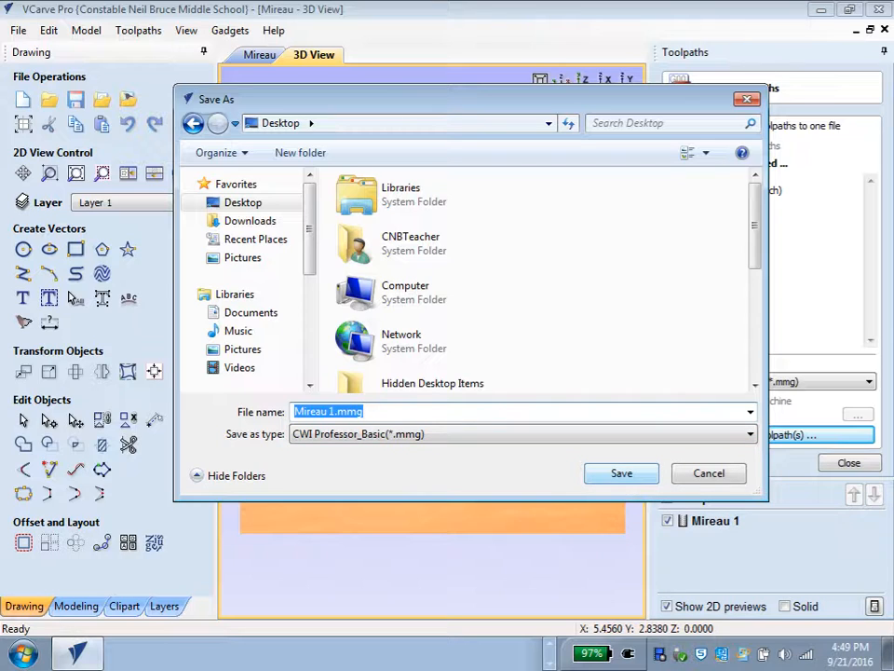
key(Return)
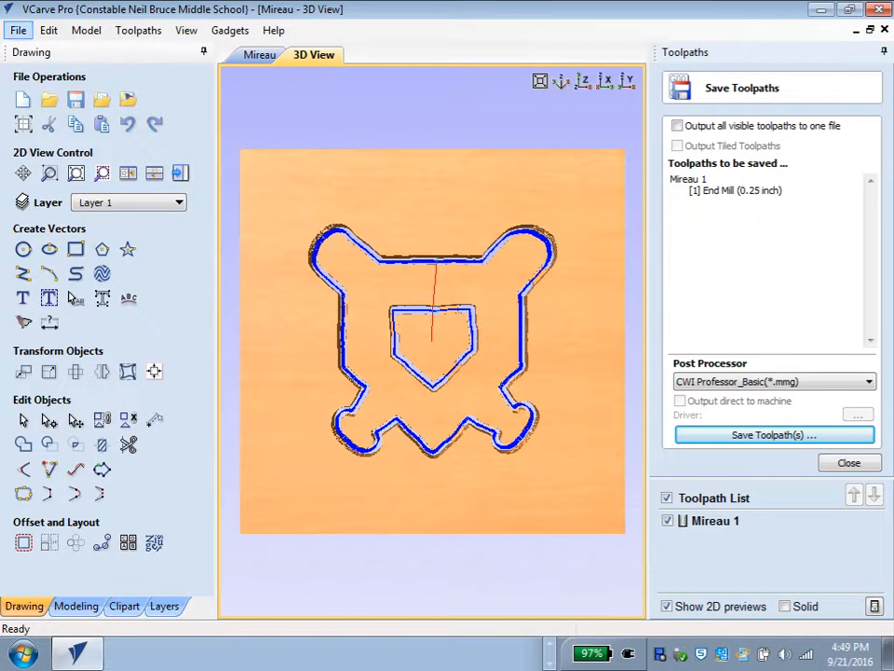
click(18, 30)
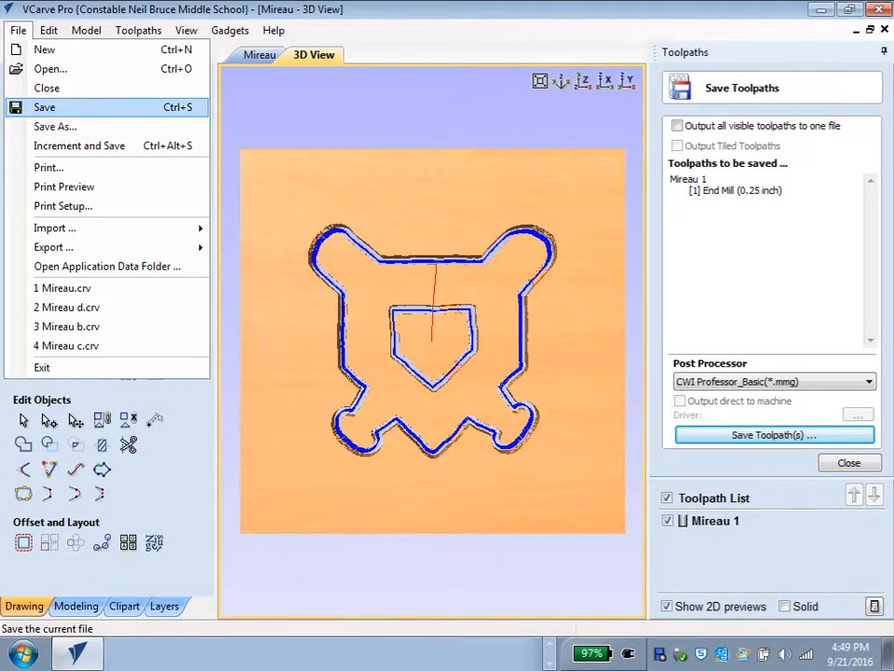
click(45, 107)
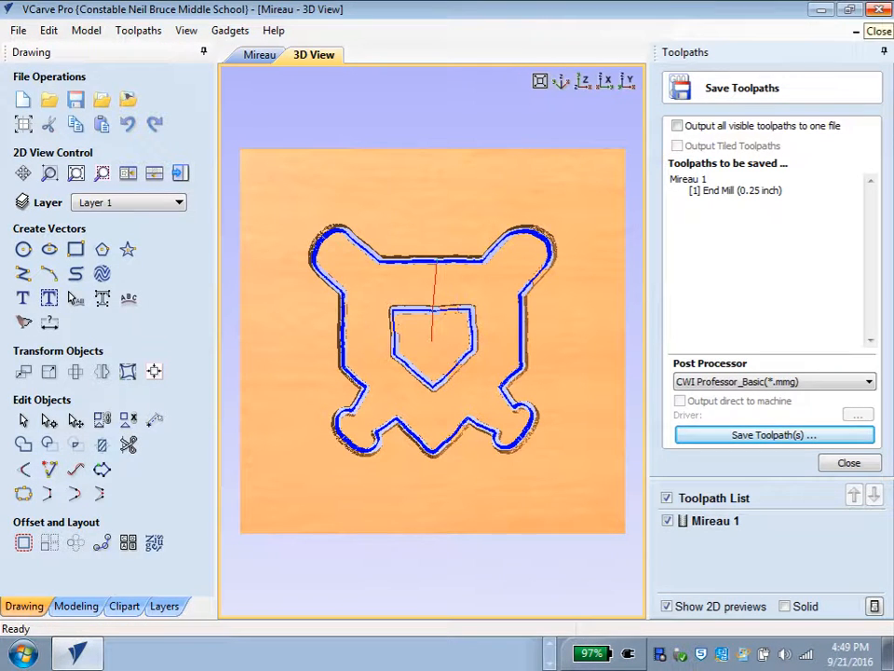
Switch to the Windows desktop and group the scan bitmap, .mmg and .crv files in one column, with the .mmg file above the bitmap.
click(821, 9)
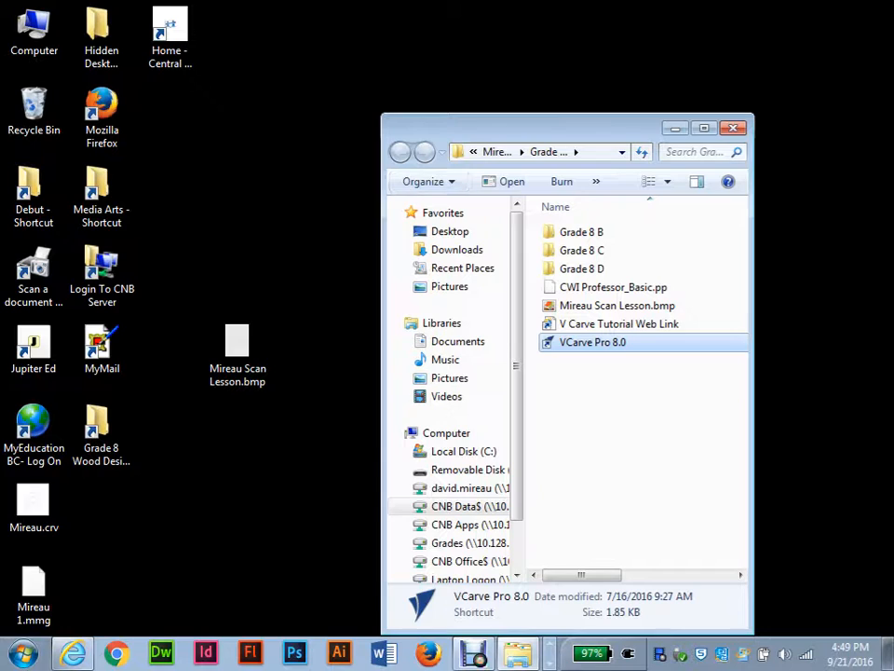
click(733, 127)
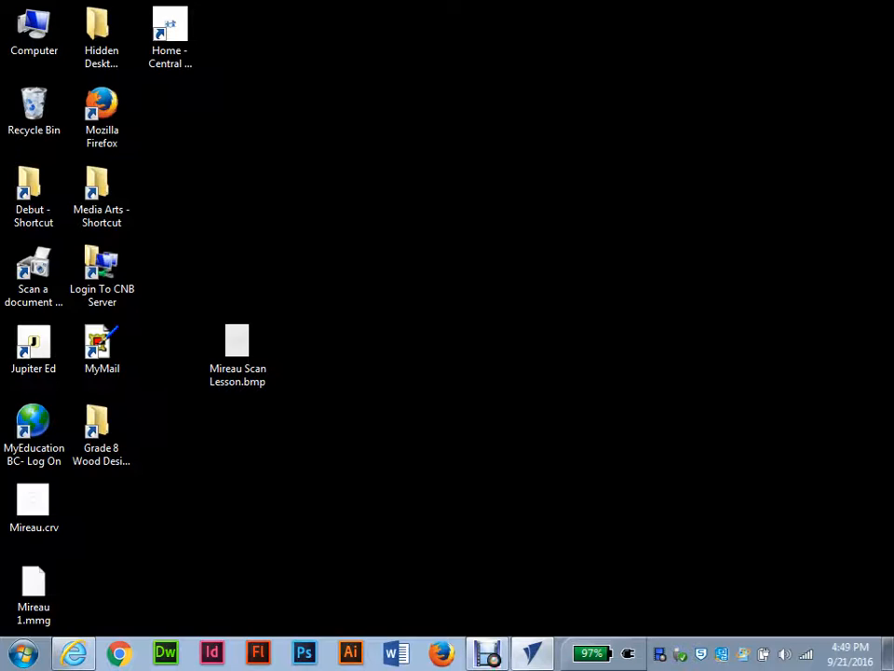
drag(238, 346, 238, 267)
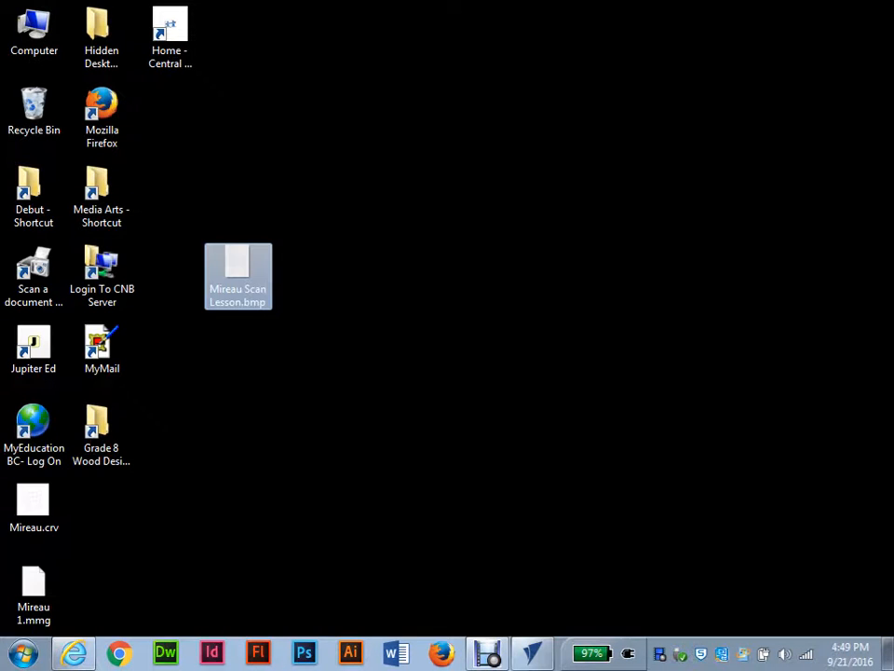
drag(34, 589, 238, 353)
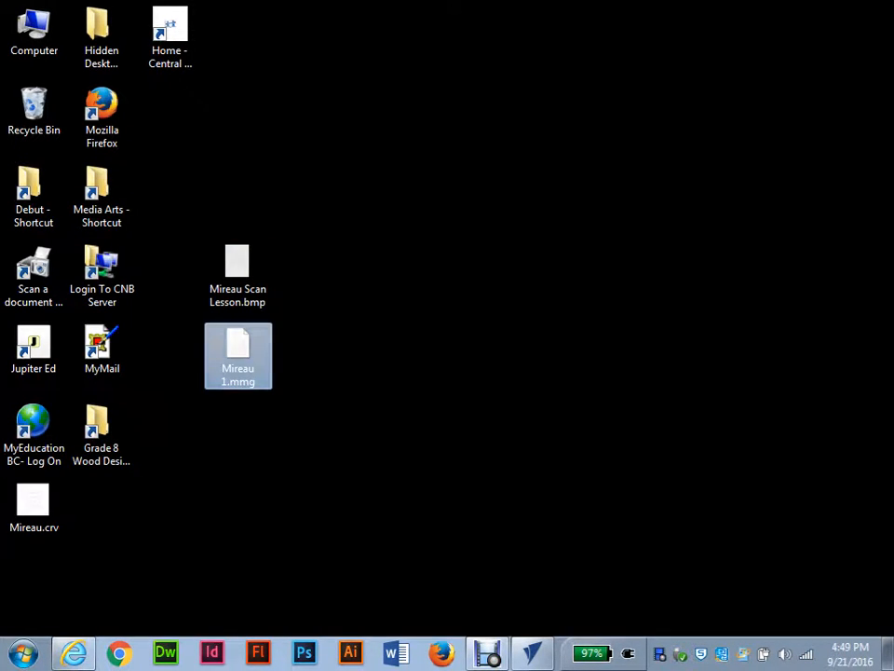
drag(34, 508, 238, 428)
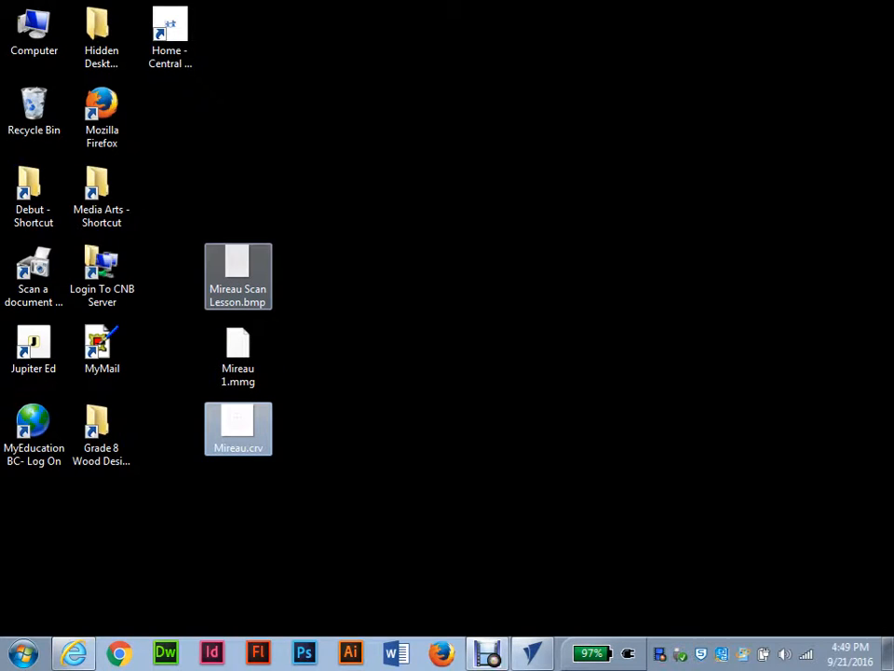
click(237, 355)
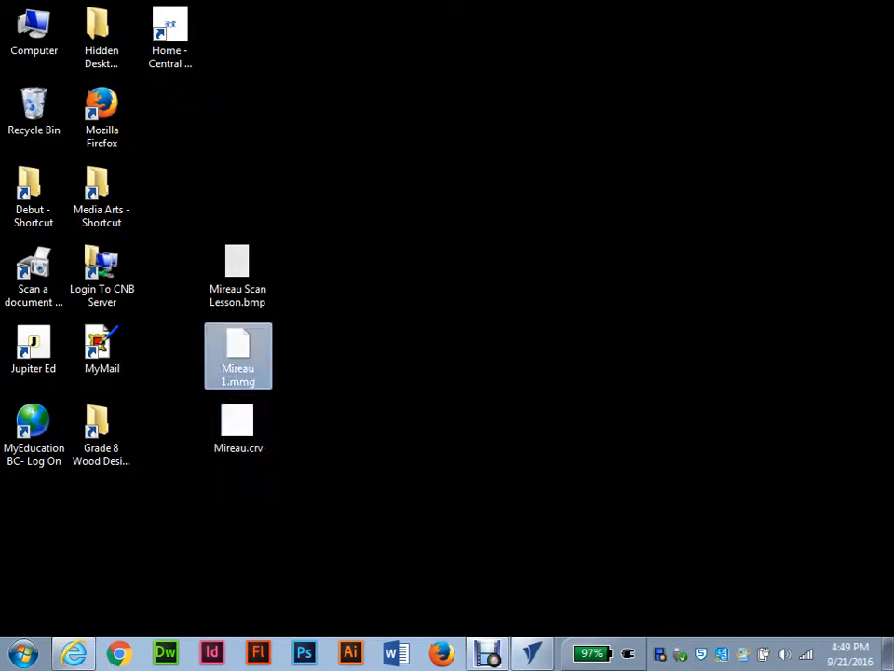
drag(238, 355, 237, 197)
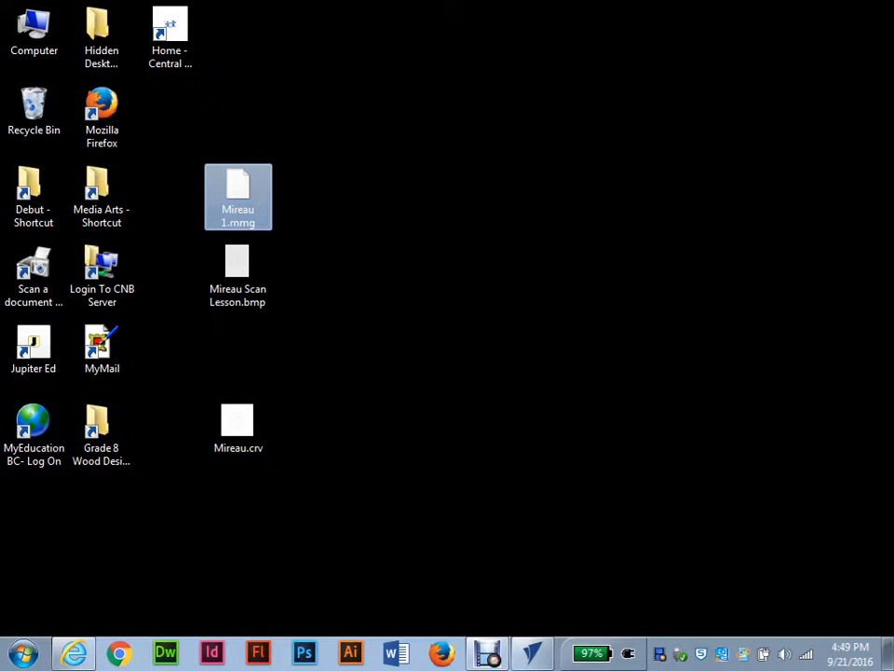